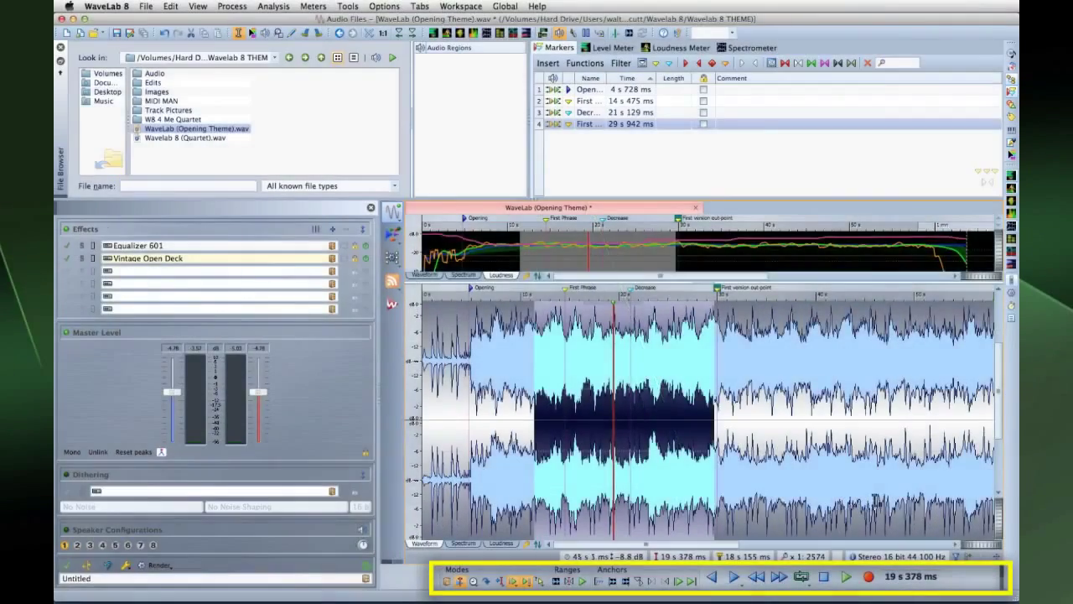
# Open the keyboard shortcut editor from the transport controls' layout options, then close it
pyautogui.rightClick(1003, 584)
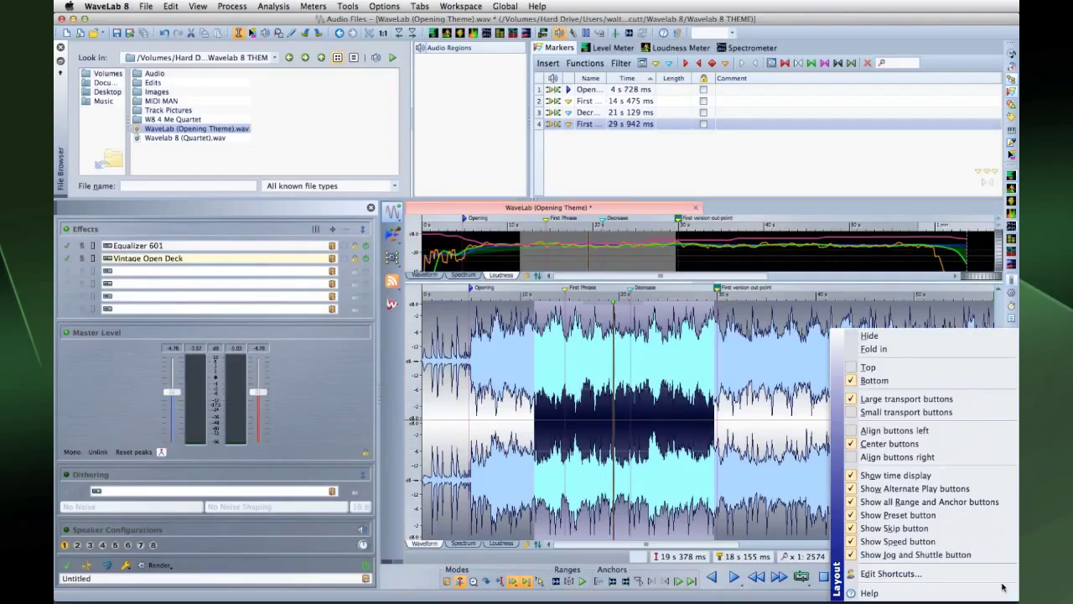
pyautogui.click(929, 574)
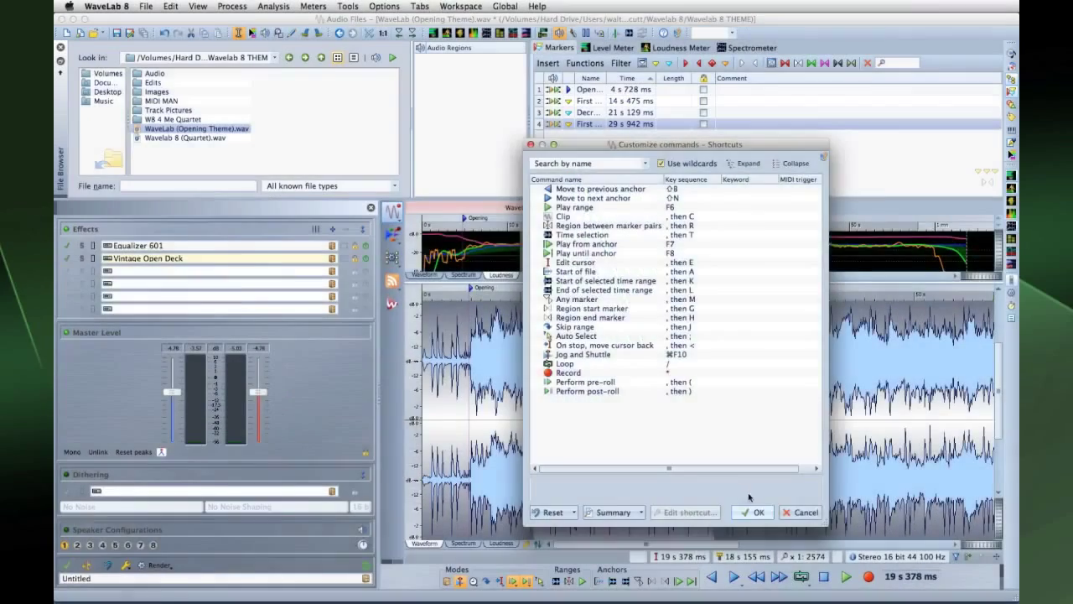
pyautogui.click(635, 563)
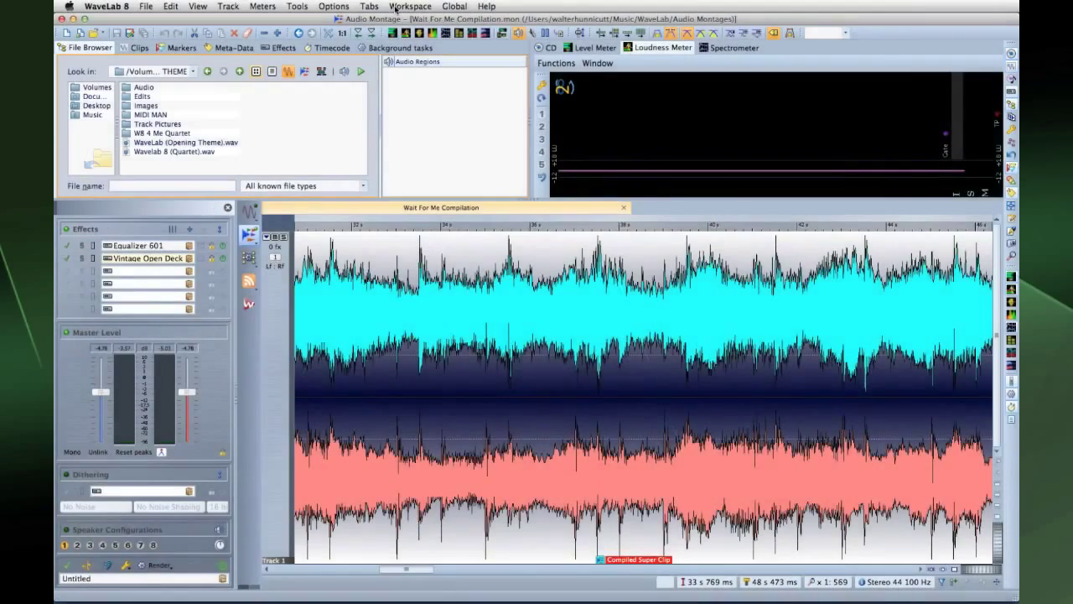
# Show the transport bar in the montage workspace, set playback to 32 s 504 ms, and browse the transport presets
pyautogui.click(395, 6)
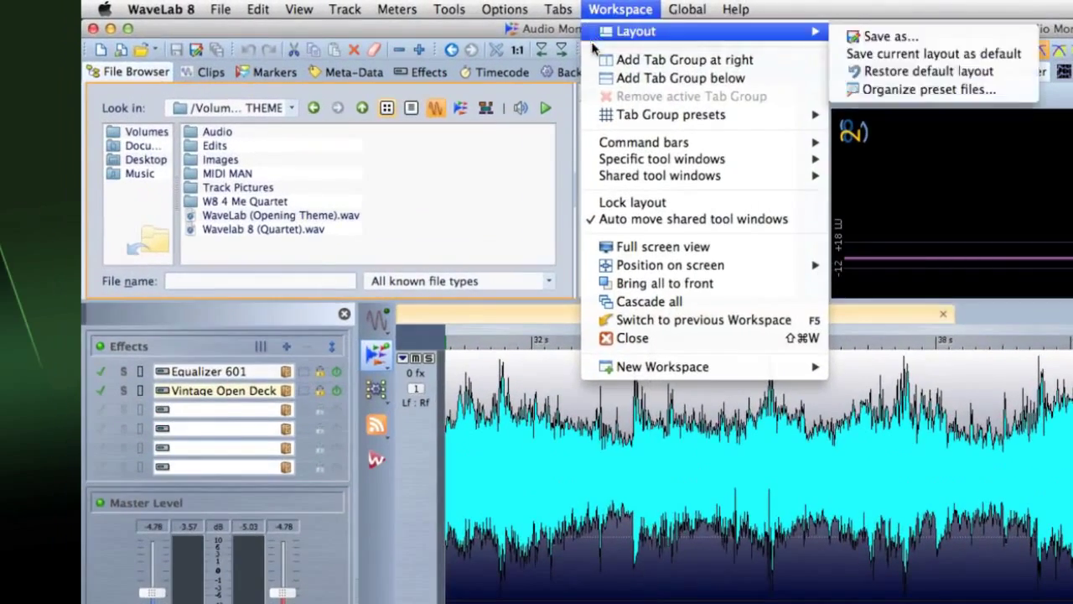
pyautogui.moveTo(390, 100)
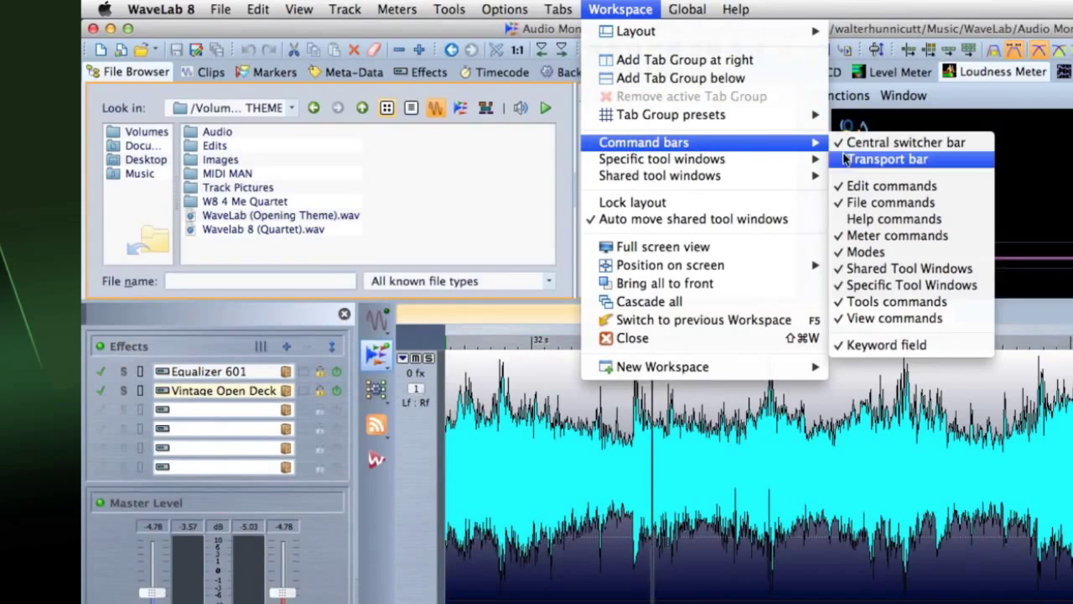
pyautogui.click(838, 161)
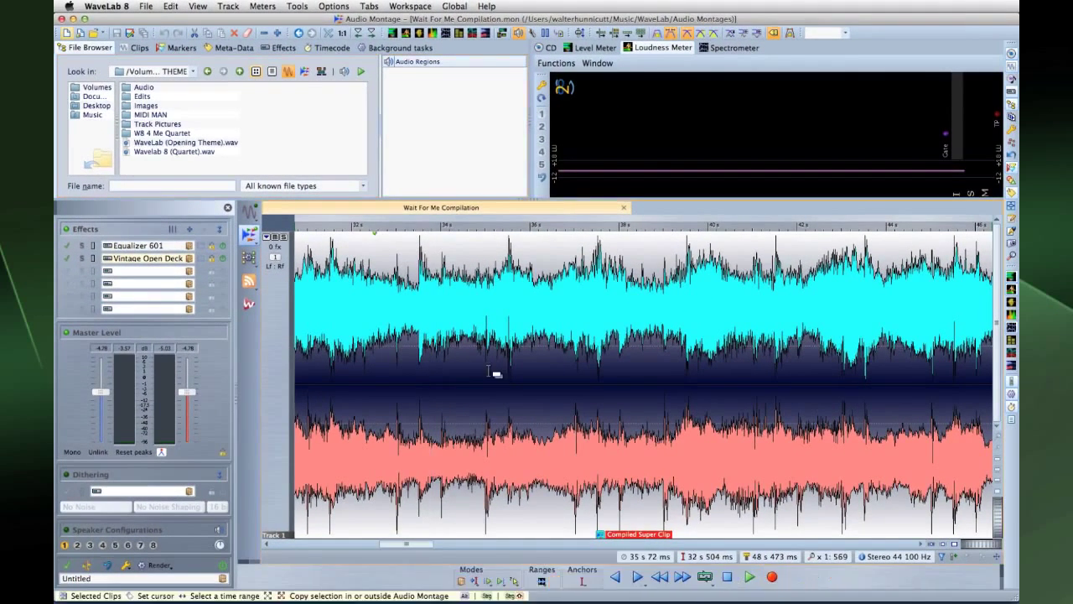
pyautogui.click(373, 378)
pyautogui.click(459, 571)
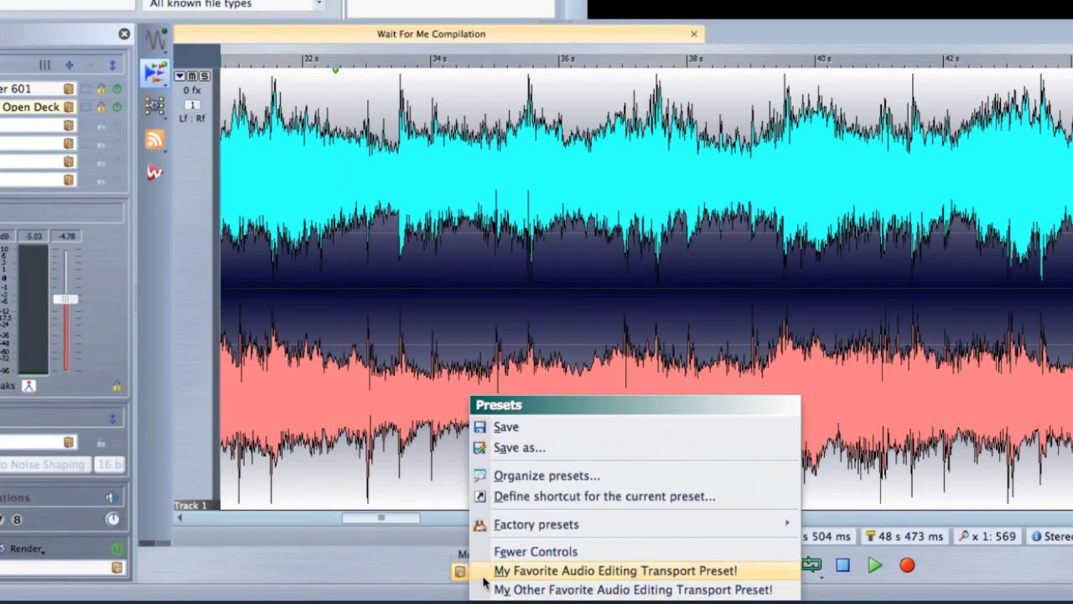
pyautogui.moveTo(481, 524)
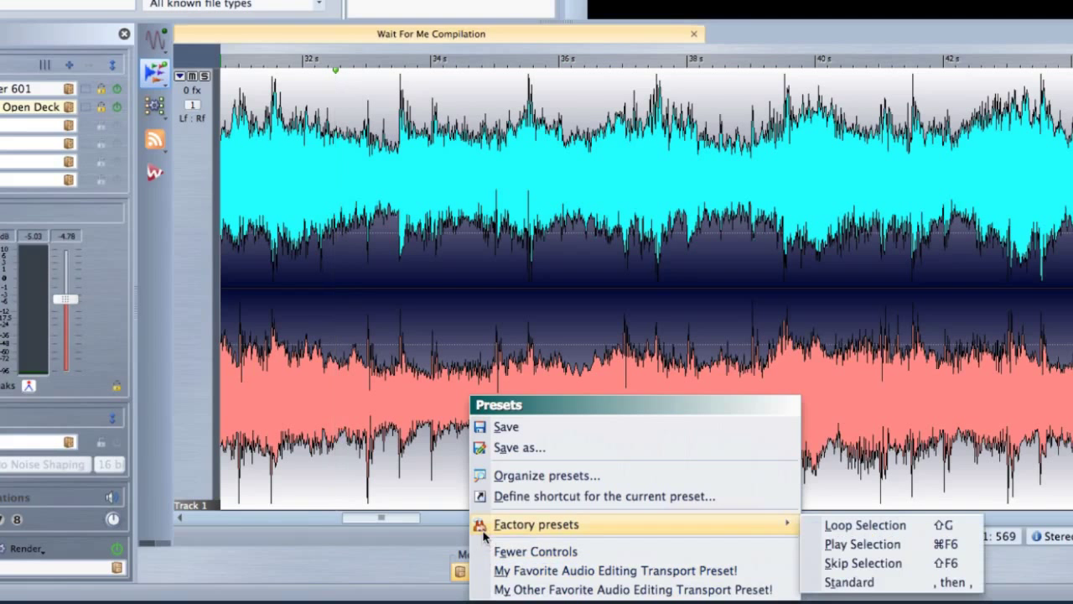
pyautogui.click(431, 535)
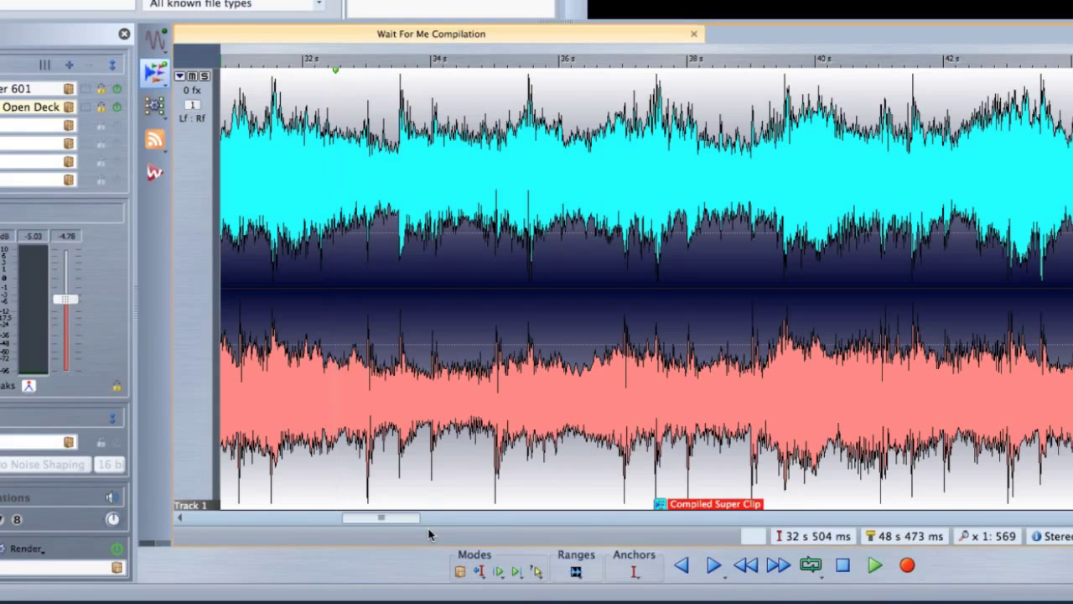
# Start a new podcast with the Podcast icon's New command
pyautogui.click(155, 138)
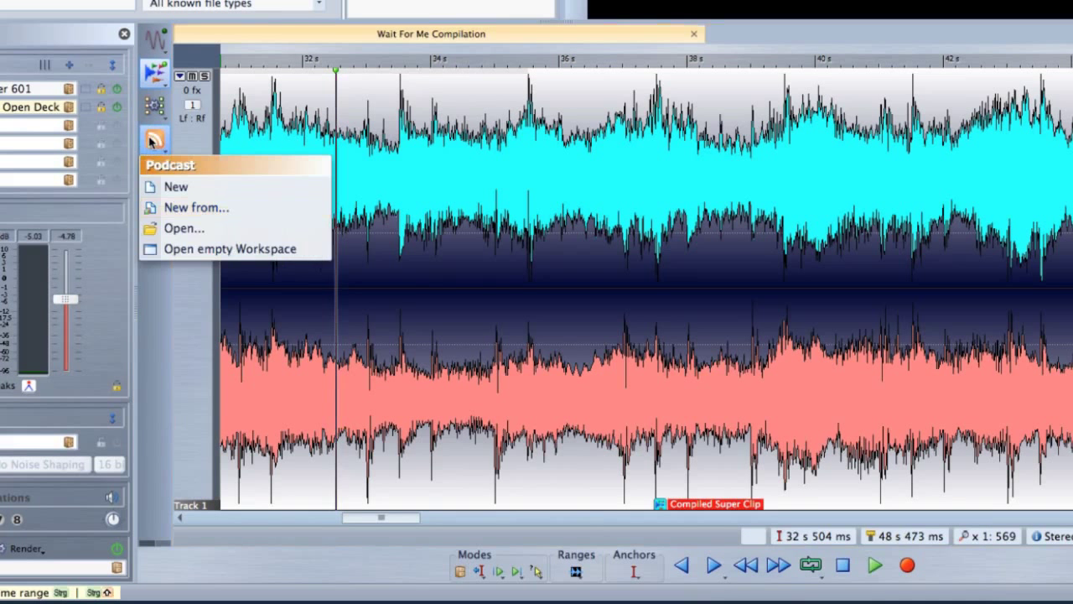
pyautogui.click(170, 184)
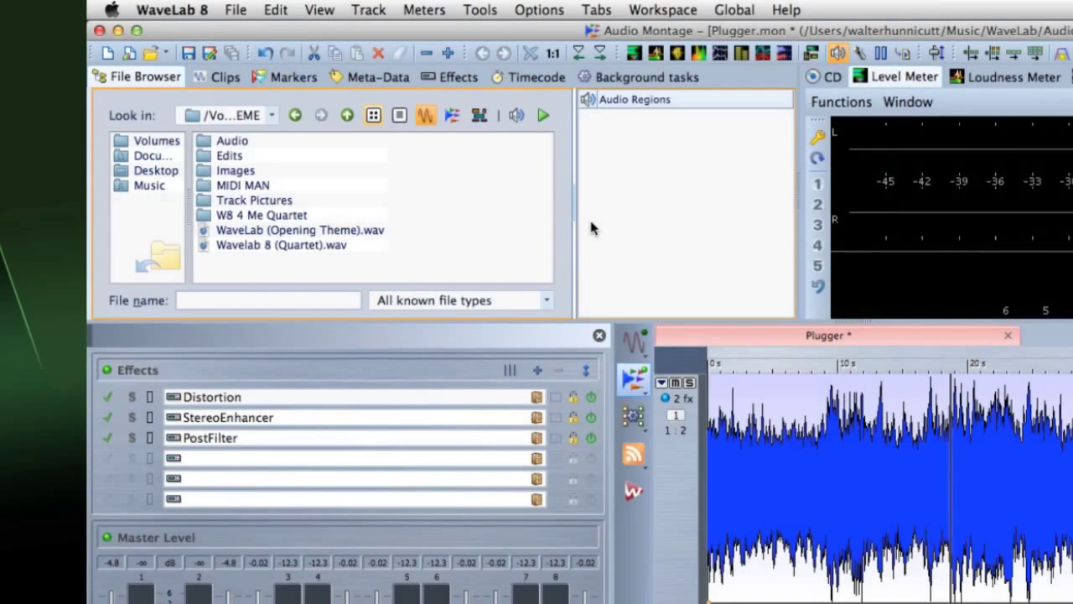
# Open the Effects pane and switch among the Track 1, clip and Master Output chains, ending on Track 1
pyautogui.click(448, 79)
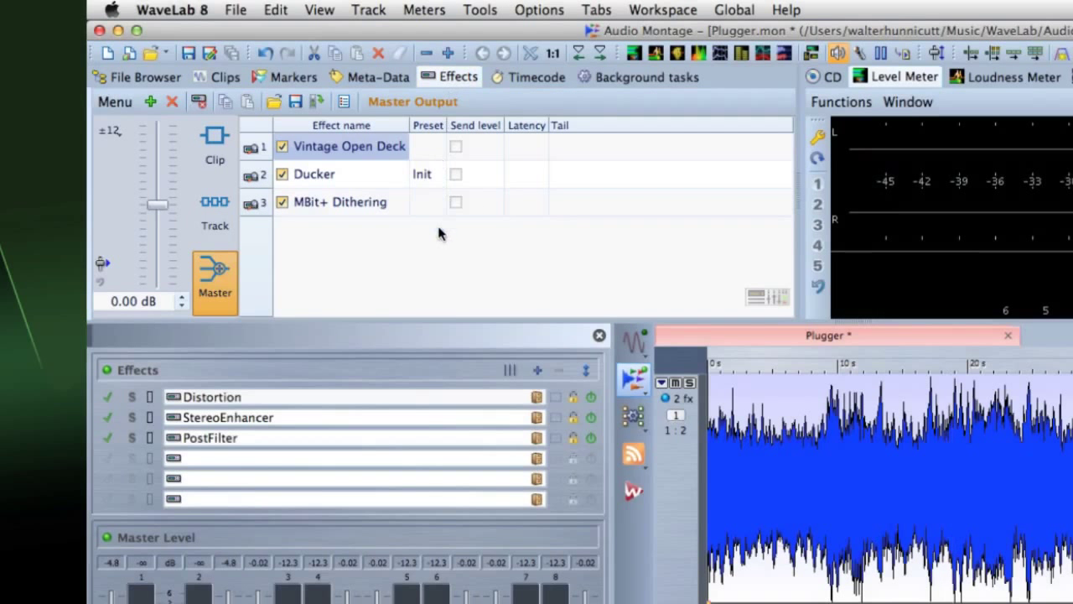
pyautogui.click(220, 214)
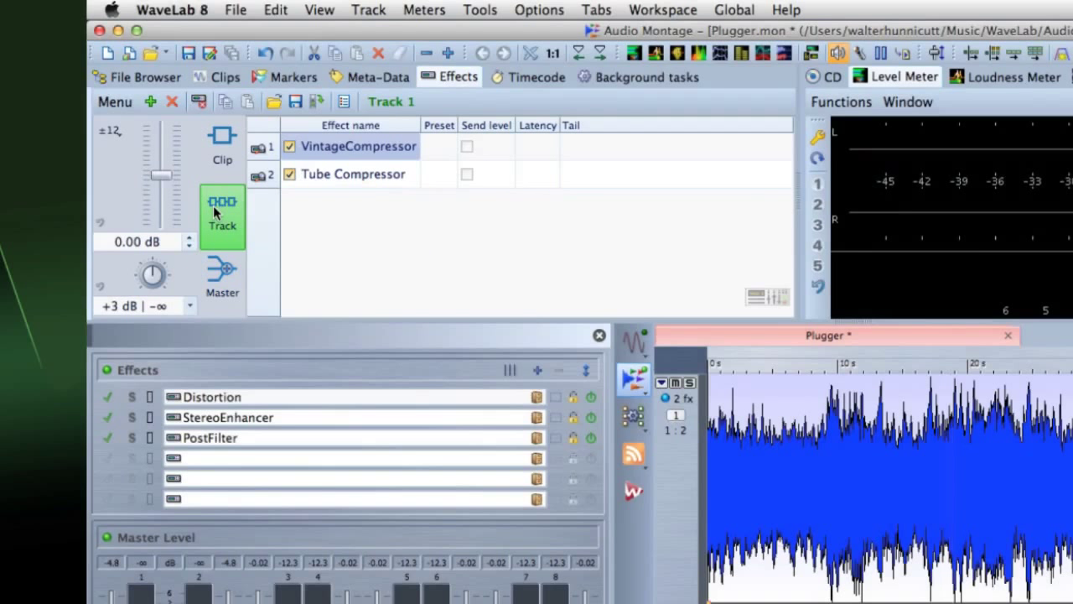
pyautogui.click(223, 165)
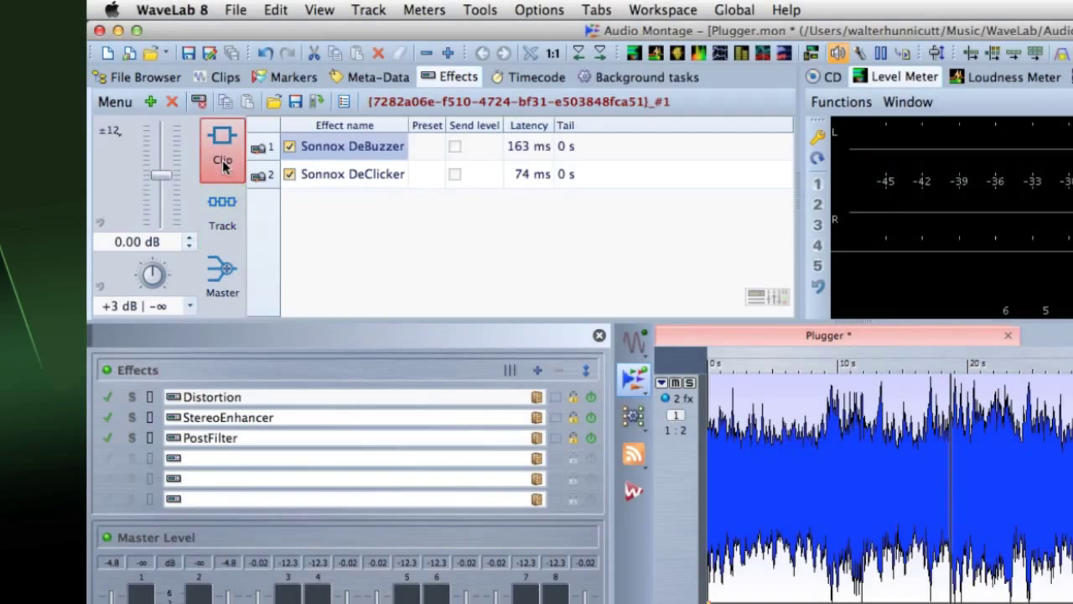
pyautogui.click(228, 275)
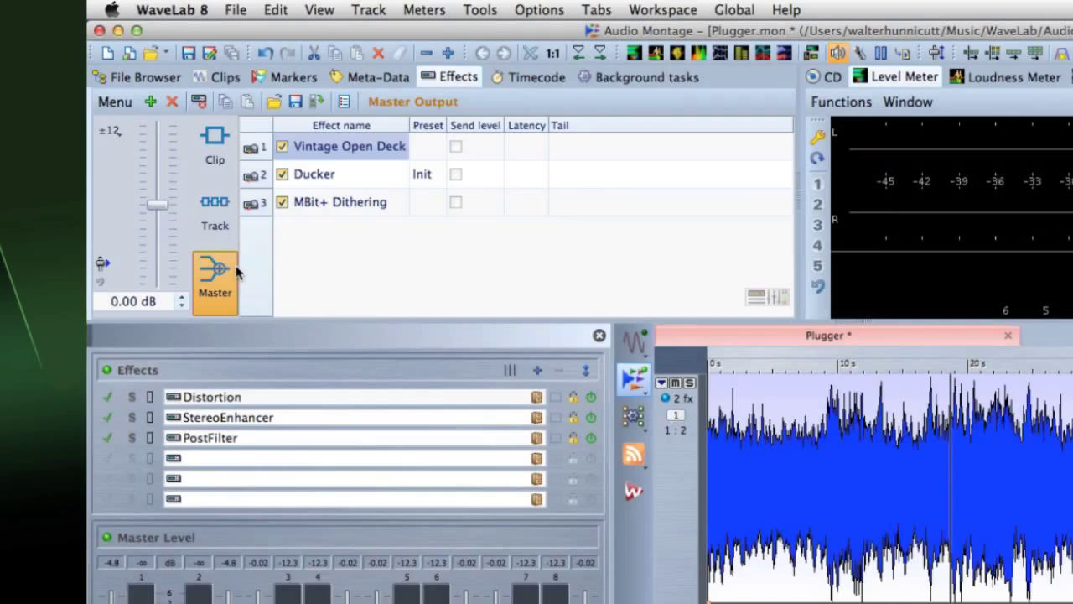
pyautogui.click(213, 210)
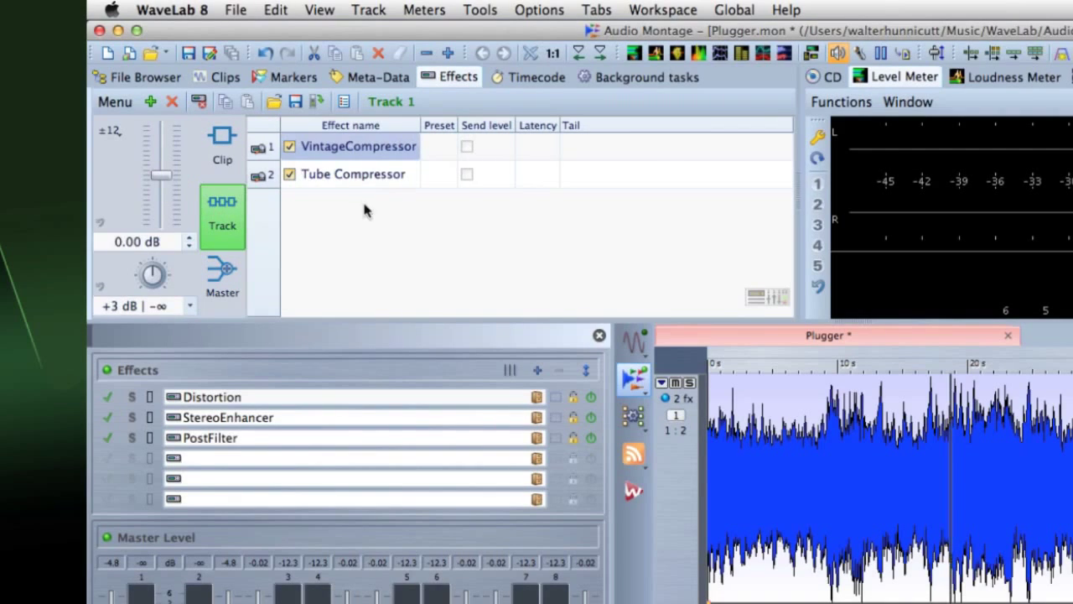
# Open the VintageCompressor and Tube Compressor plug-in windows, switch between them, and close them
pyautogui.click(343, 147)
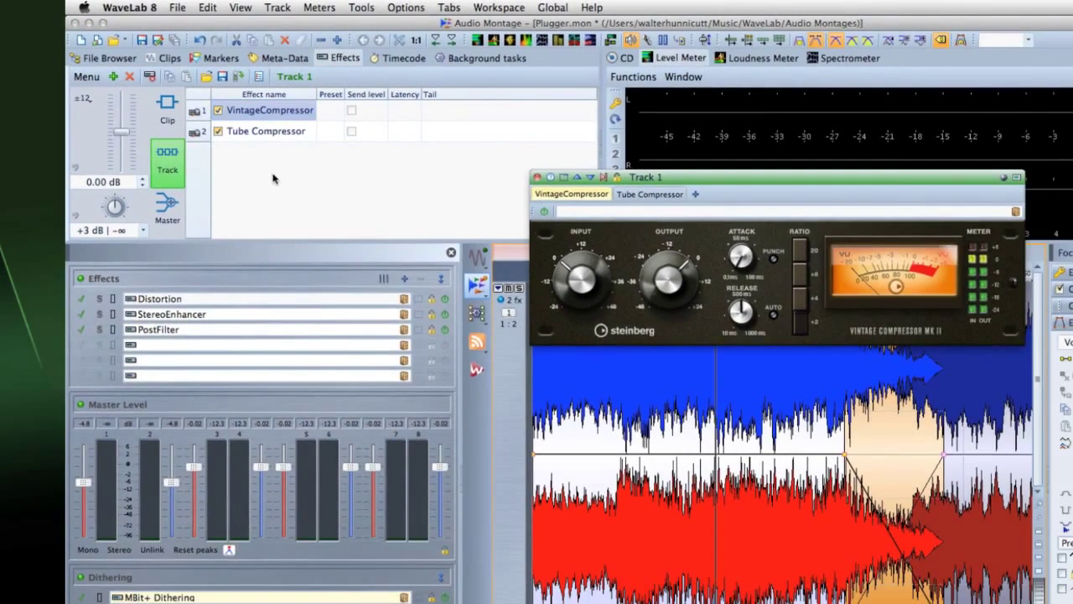
pyautogui.click(285, 142)
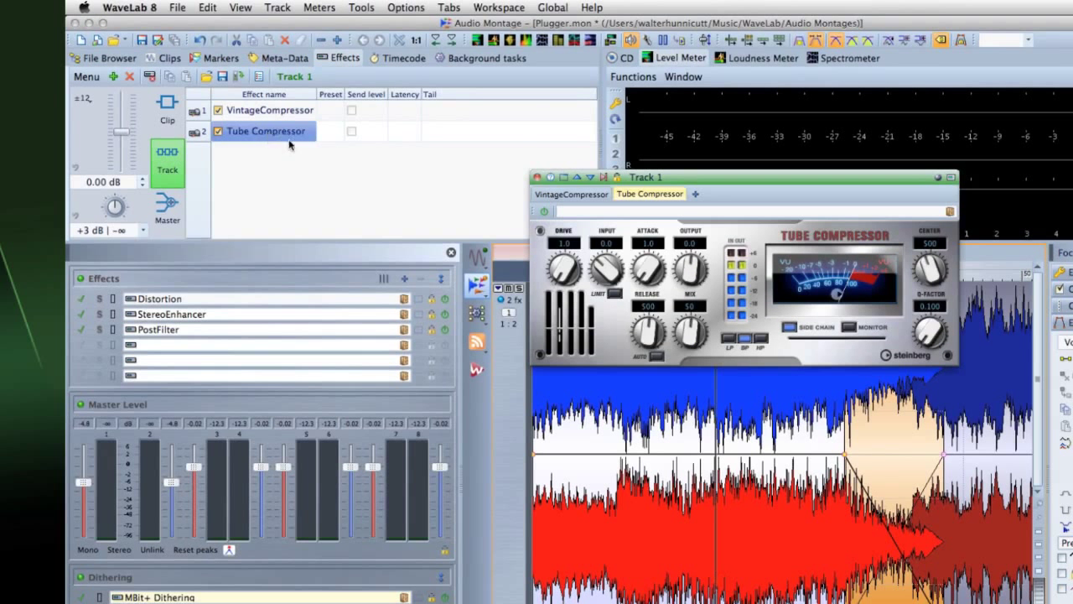
pyautogui.click(568, 195)
pyautogui.click(637, 195)
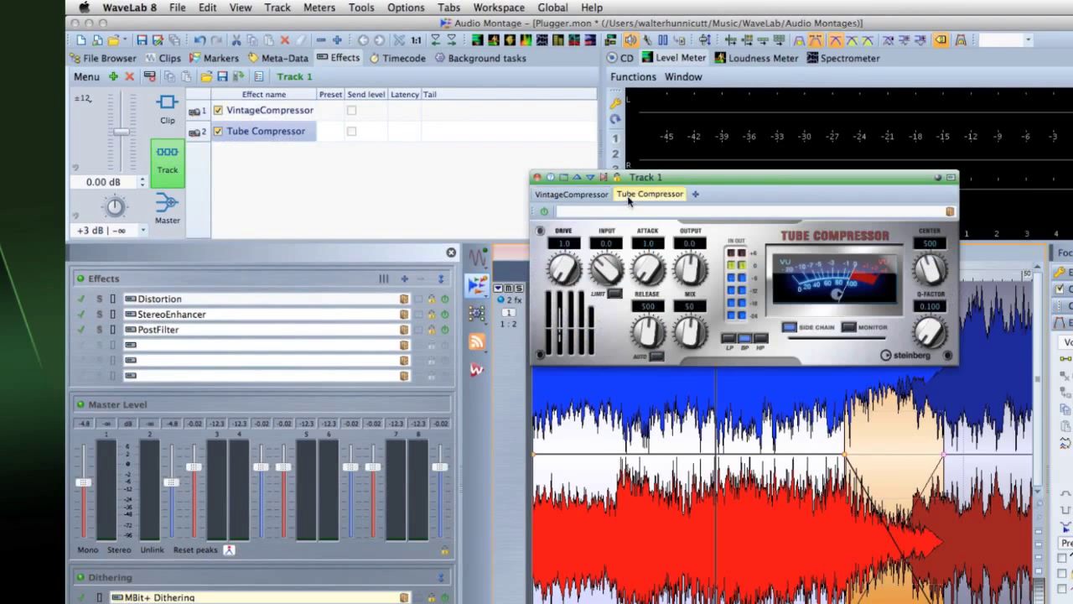
pyautogui.click(481, 157)
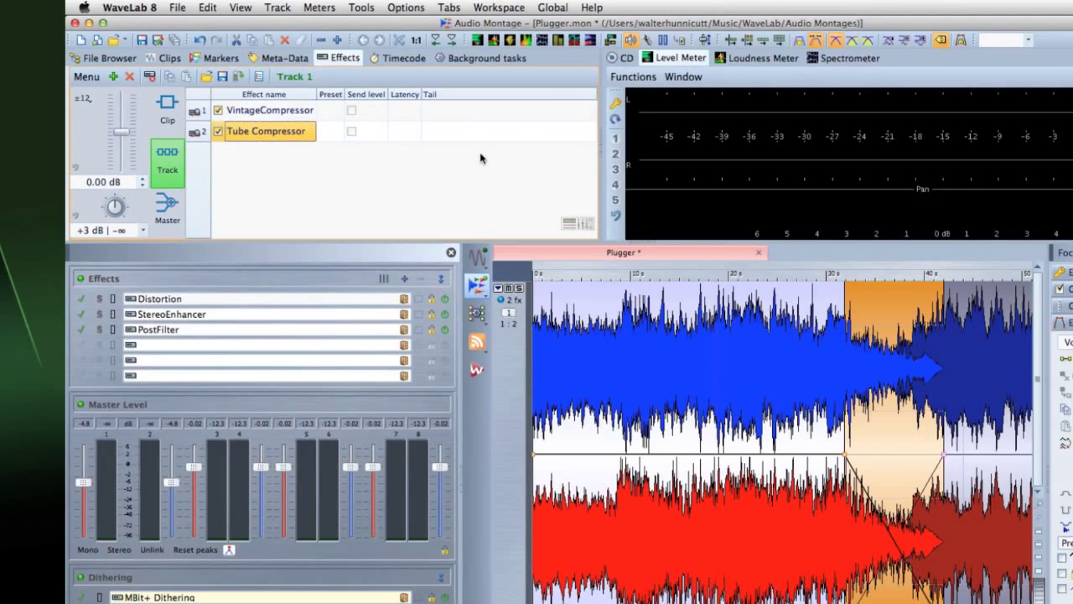
pyautogui.doubleClick(292, 111)
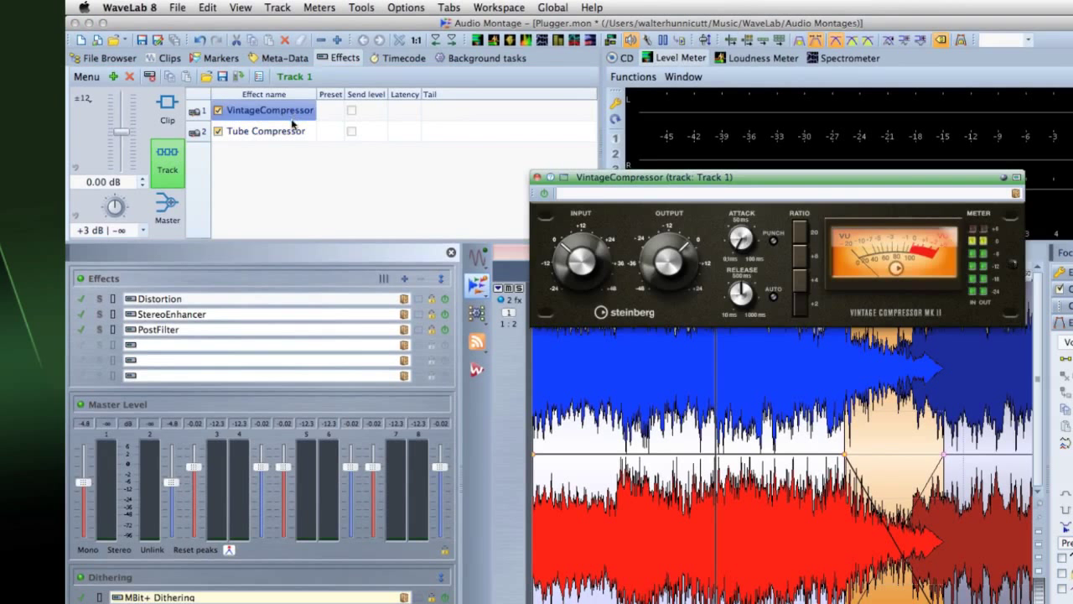
pyautogui.doubleClick(291, 131)
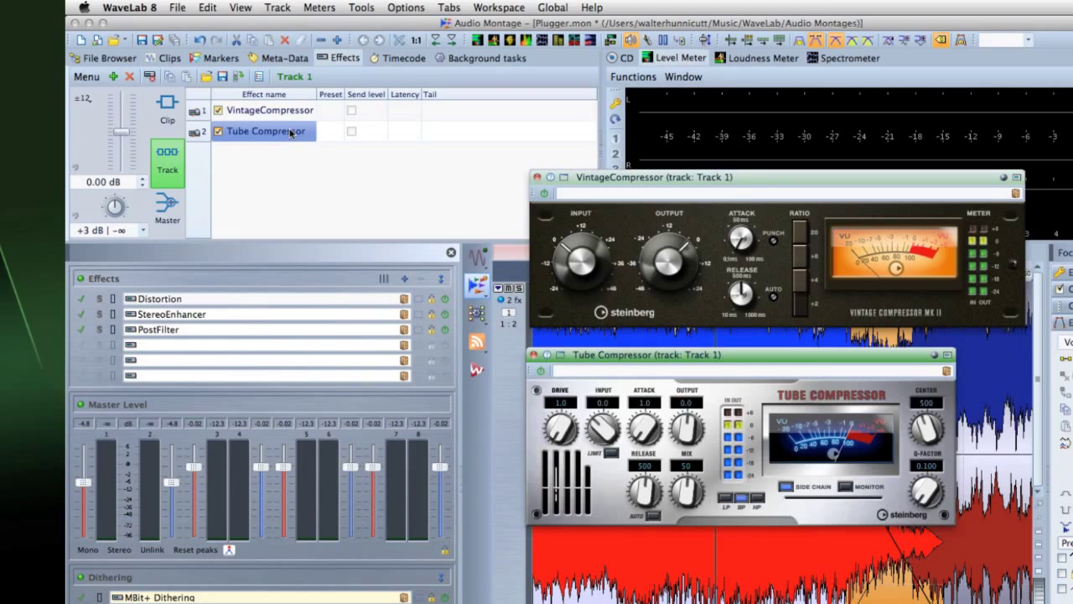
pyautogui.click(164, 206)
# Open the Master Output plug-ins and drag the Ducker ahead of Vintage Open Deck, then review MBit+ Dithering
pyautogui.click(234, 118)
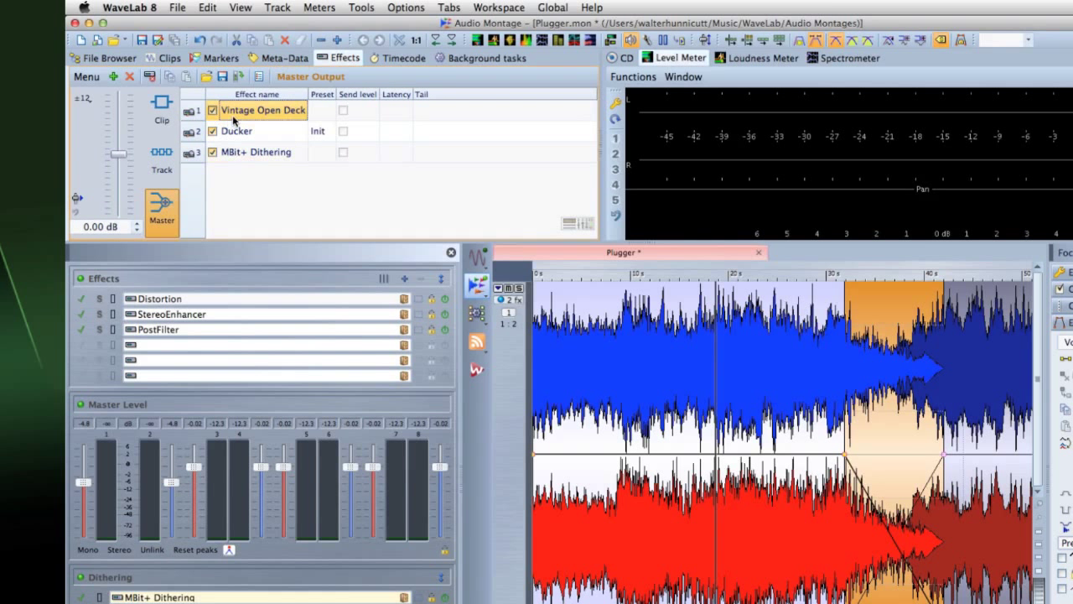
pyautogui.doubleClick(235, 120)
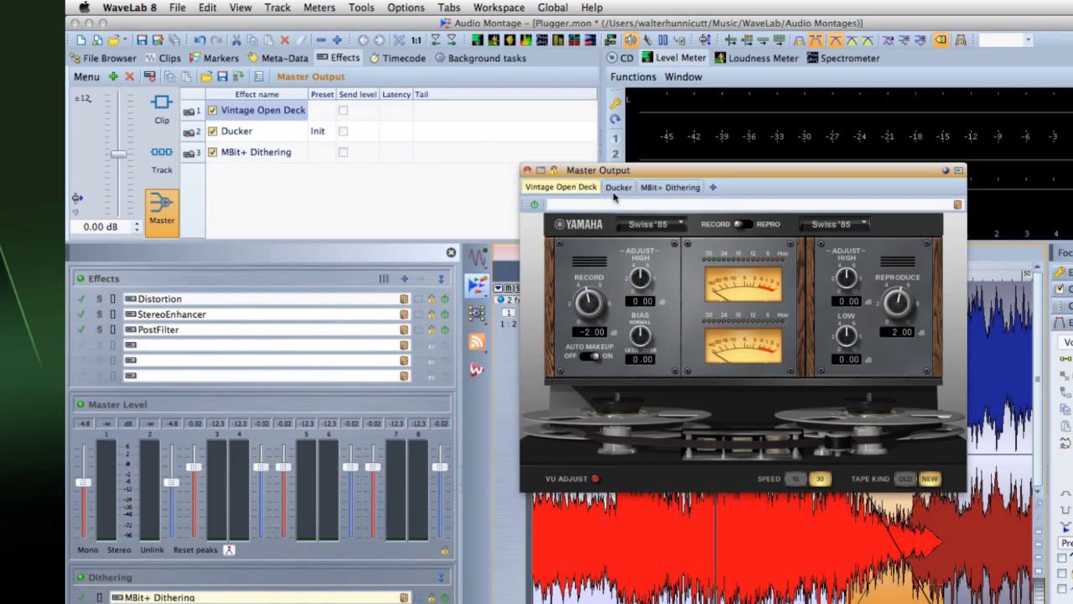
pyautogui.click(619, 187)
pyautogui.moveTo(584, 188); pyautogui.dragTo(554, 185)
pyautogui.click(597, 187)
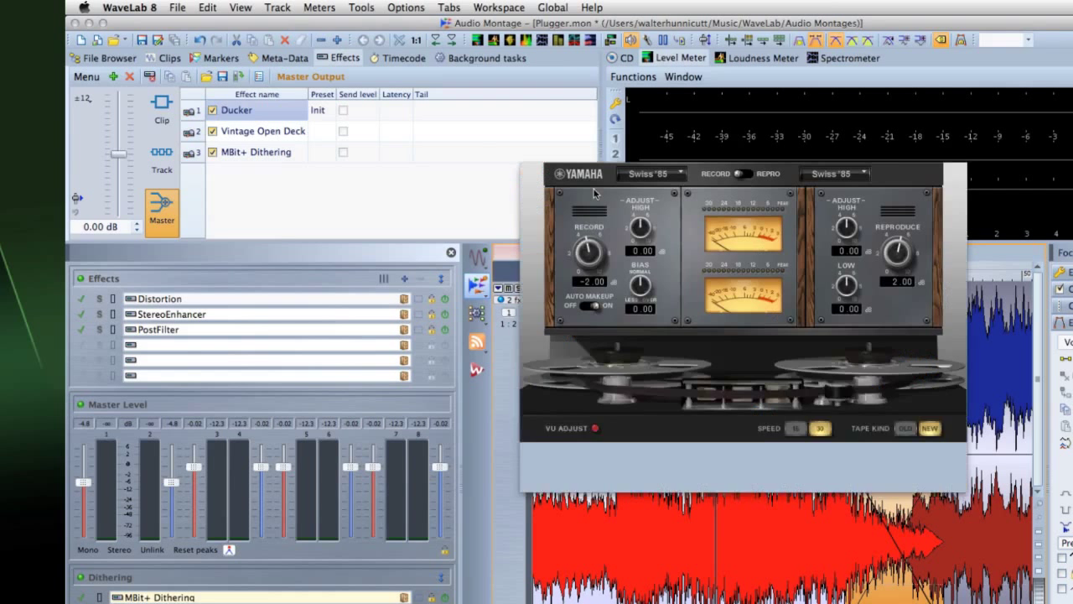
pyautogui.moveTo(603, 194); pyautogui.dragTo(683, 188)
pyautogui.click(590, 187)
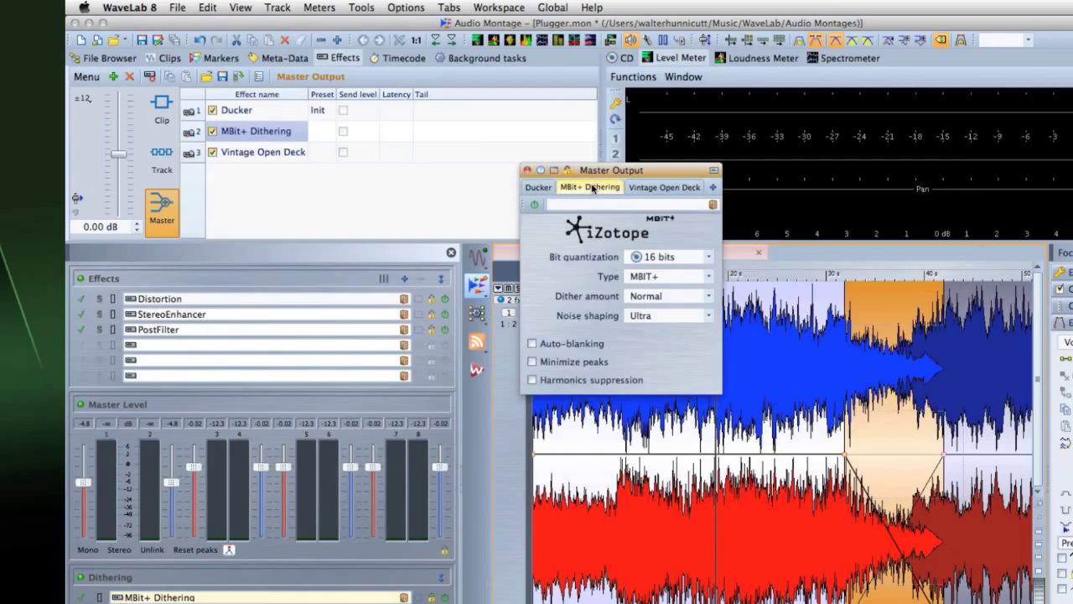
pyautogui.click(537, 187)
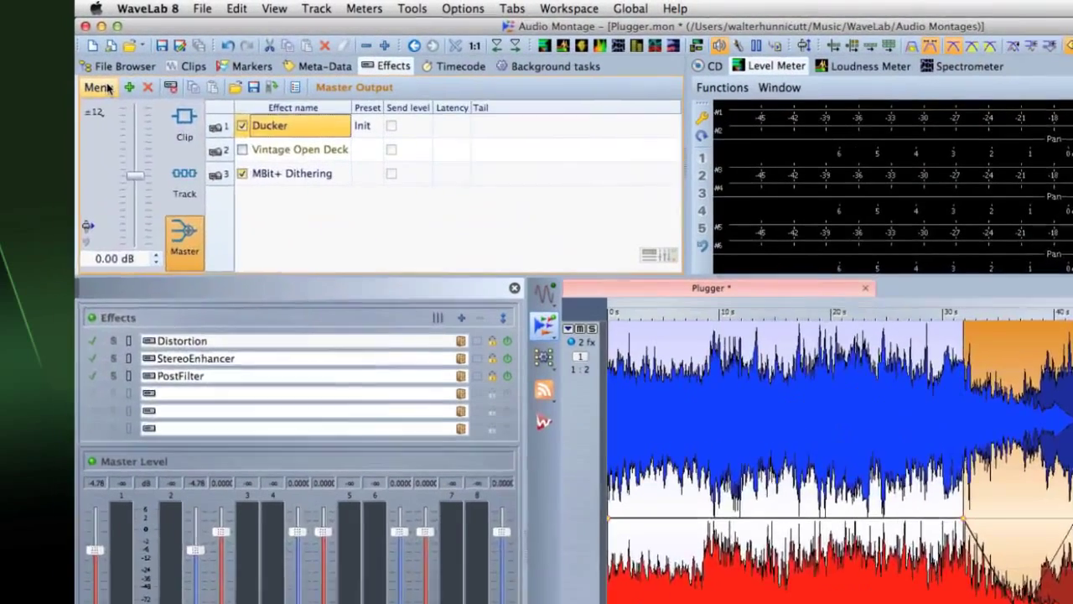
# Set Plug-in Window Handling to Use plug-in chain windows with Auto switch between tracks and clips
pyautogui.click(79, 65)
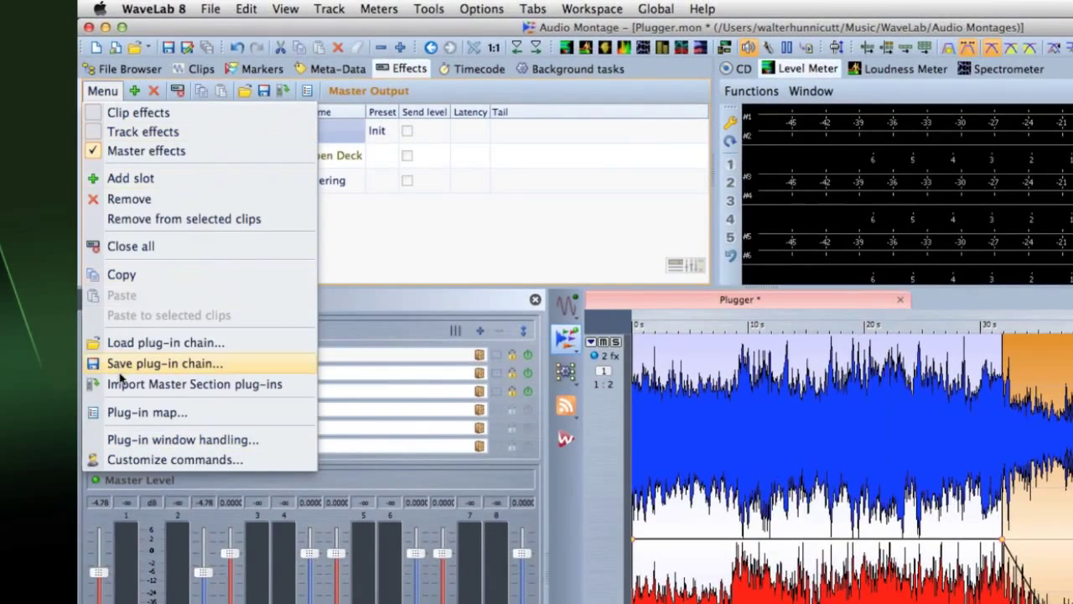
pyautogui.click(130, 441)
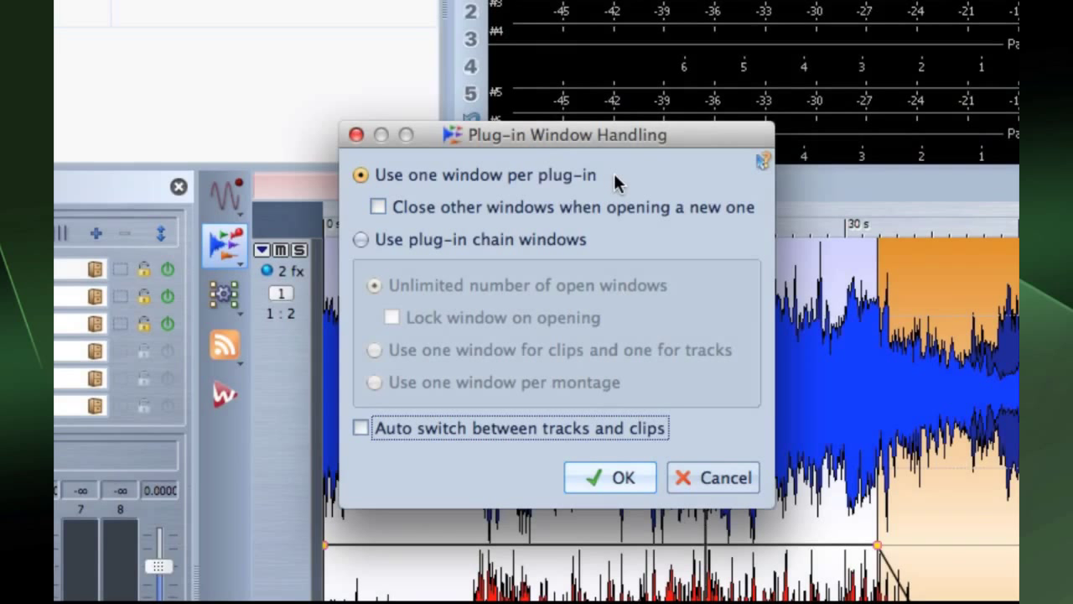
pyautogui.click(361, 240)
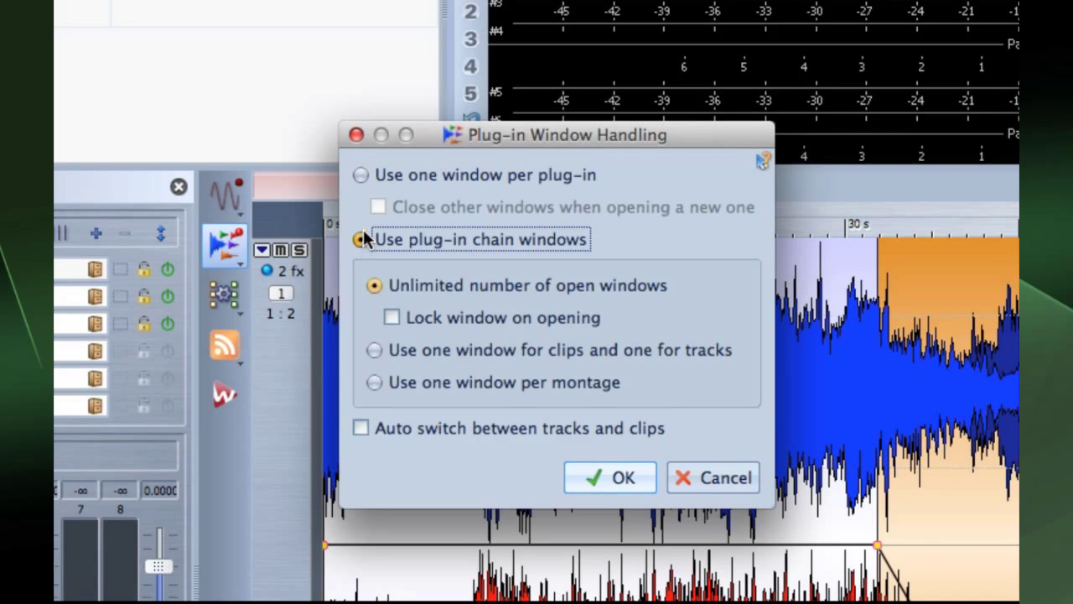
pyautogui.click(362, 176)
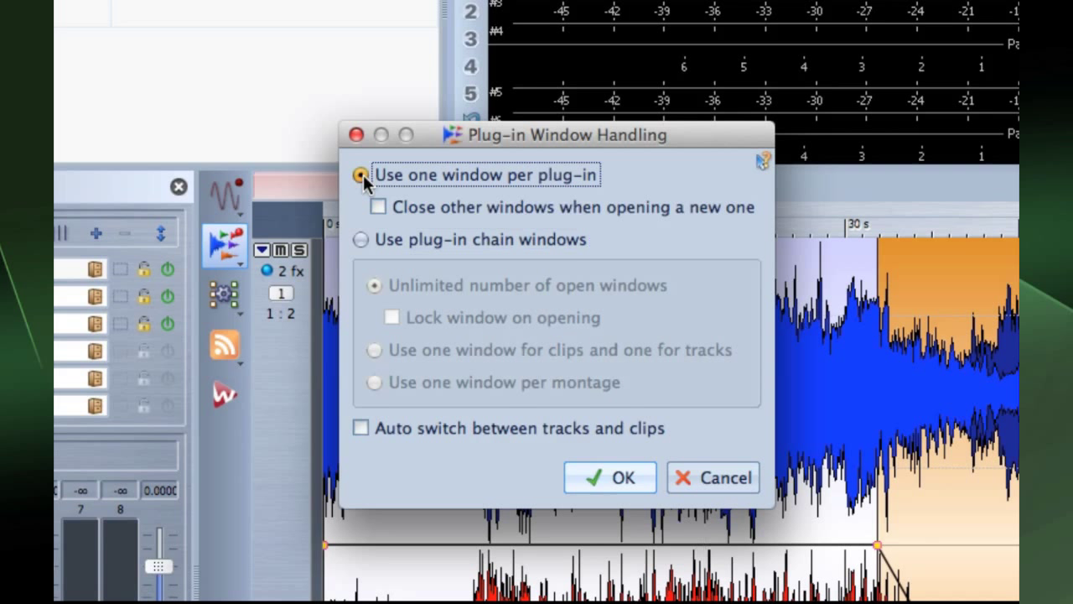
pyautogui.click(376, 207)
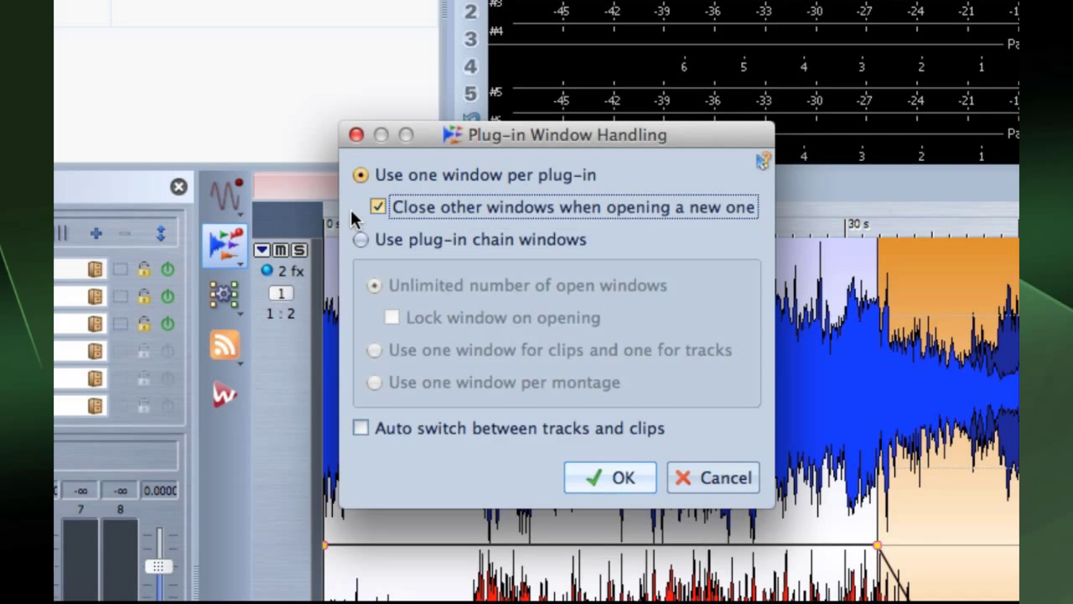
pyautogui.click(361, 239)
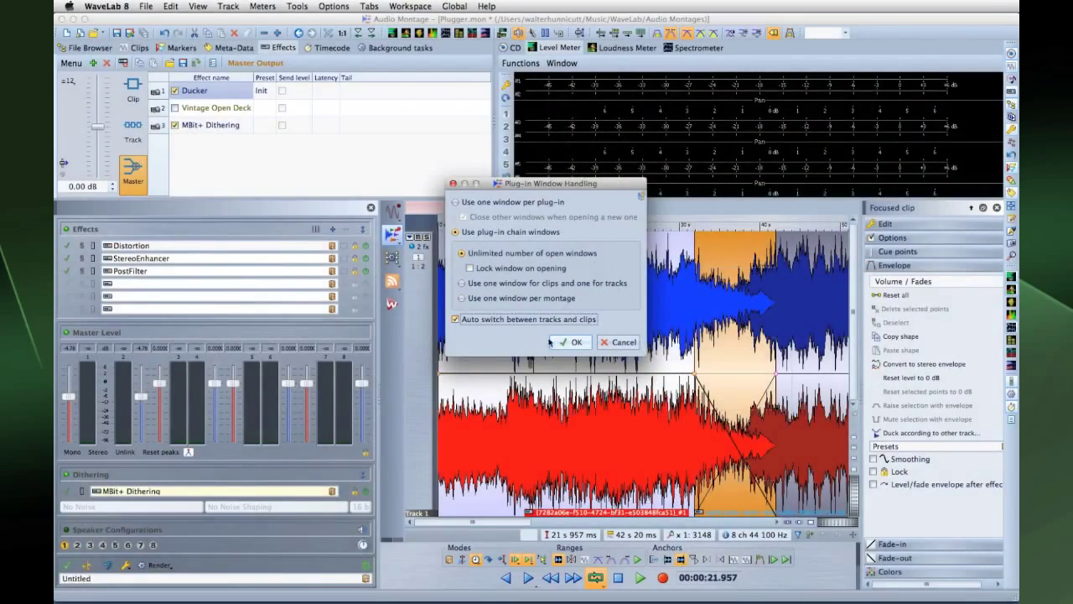
pyautogui.click(571, 342)
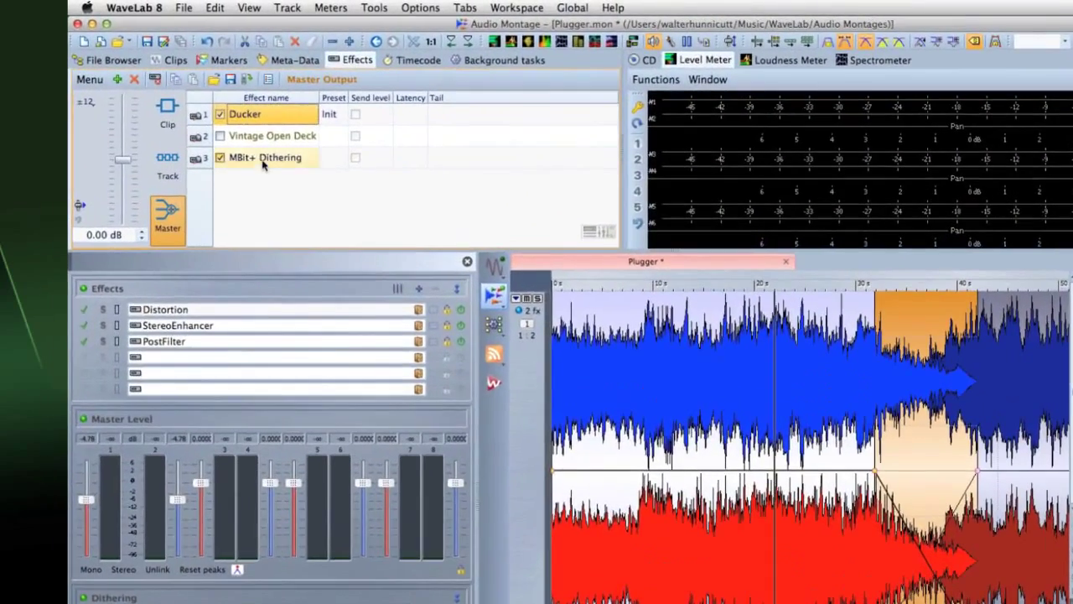
# View the Master chain (MBit+ Dithering), then the Track 1 and clip effect chains
pyautogui.click(218, 133)
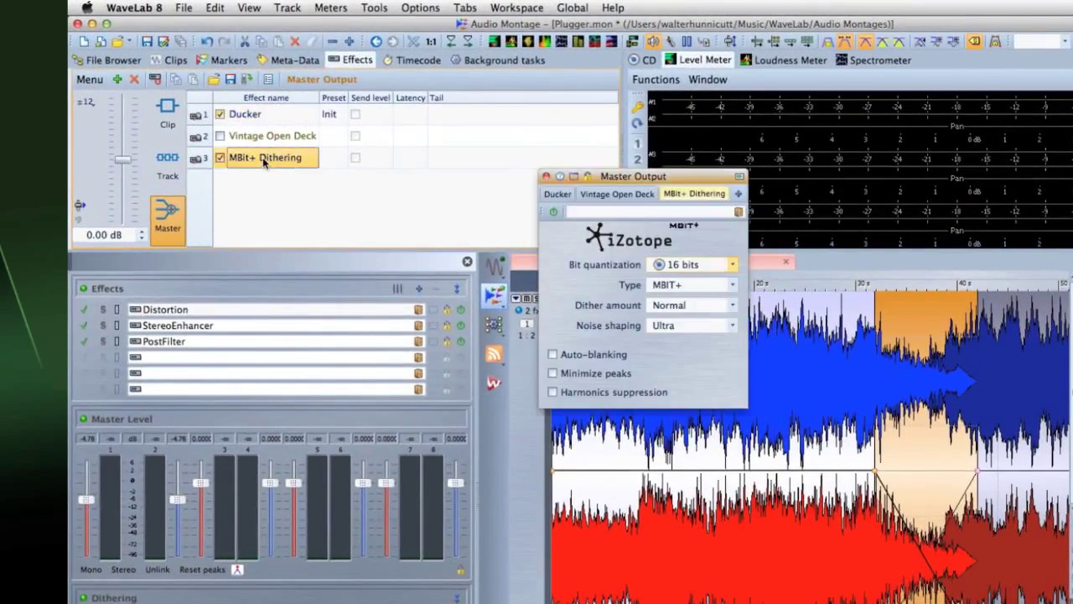
pyautogui.click(181, 175)
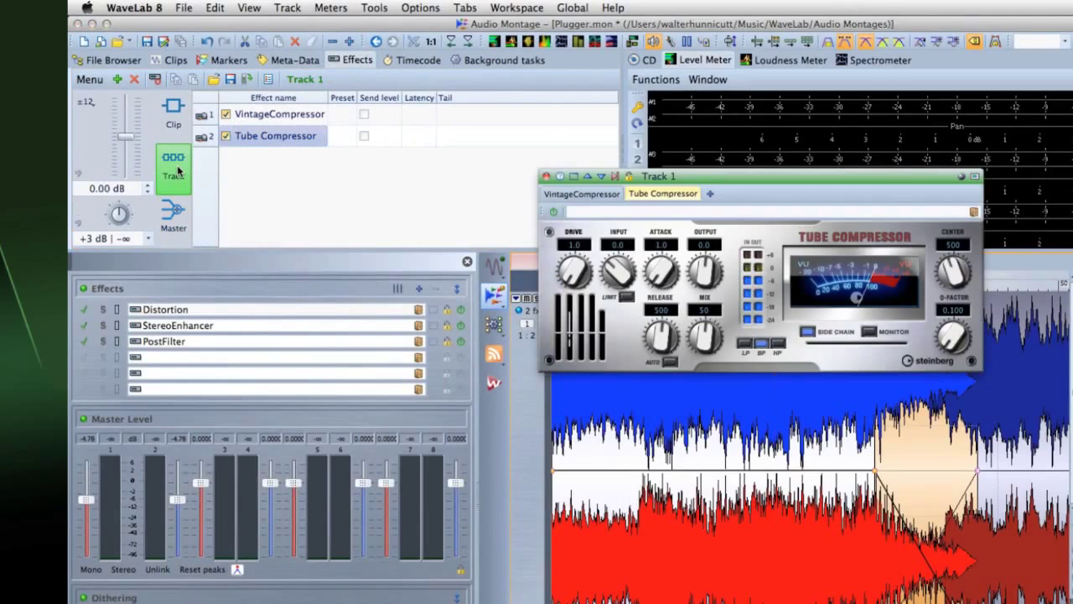
pyautogui.click(172, 120)
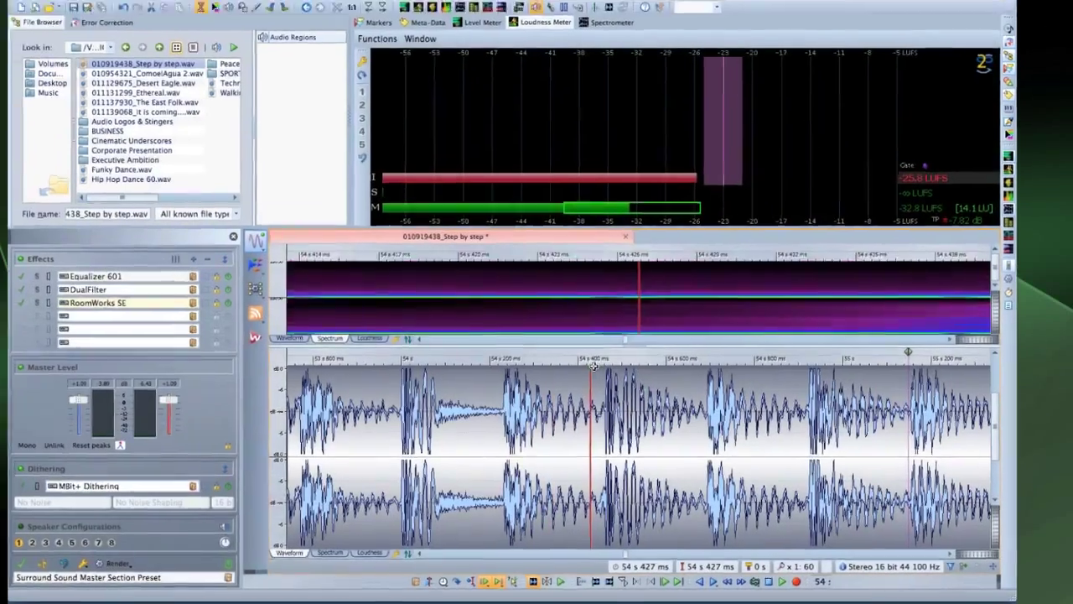
# Zoom to 15:1 near 54 s 465 ms, redraw those samples with the pencil, then show Error Correction
pyautogui.click(612, 382)
pyautogui.scroll(3, 612, 381)
pyautogui.scroll(10, 449, 319)
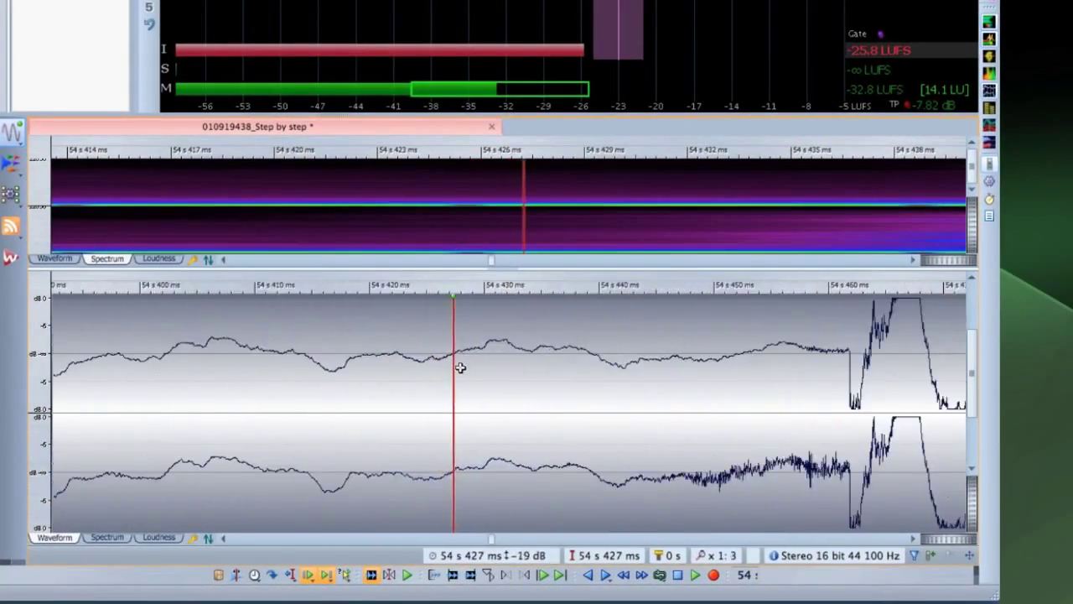
pyautogui.scroll(6, 467, 392)
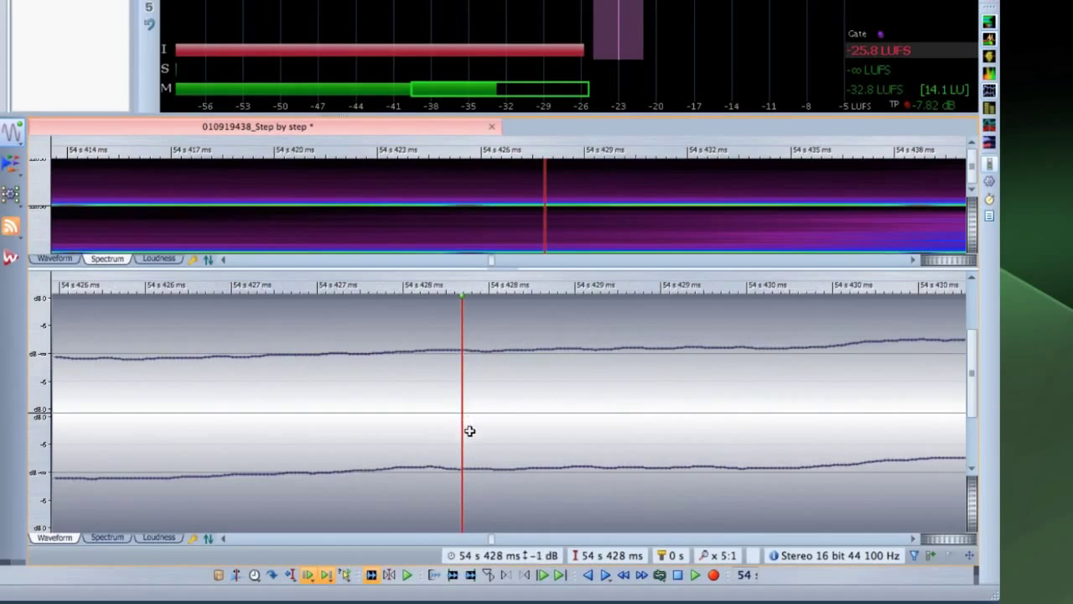
pyautogui.click(510, 538)
pyautogui.click(552, 538)
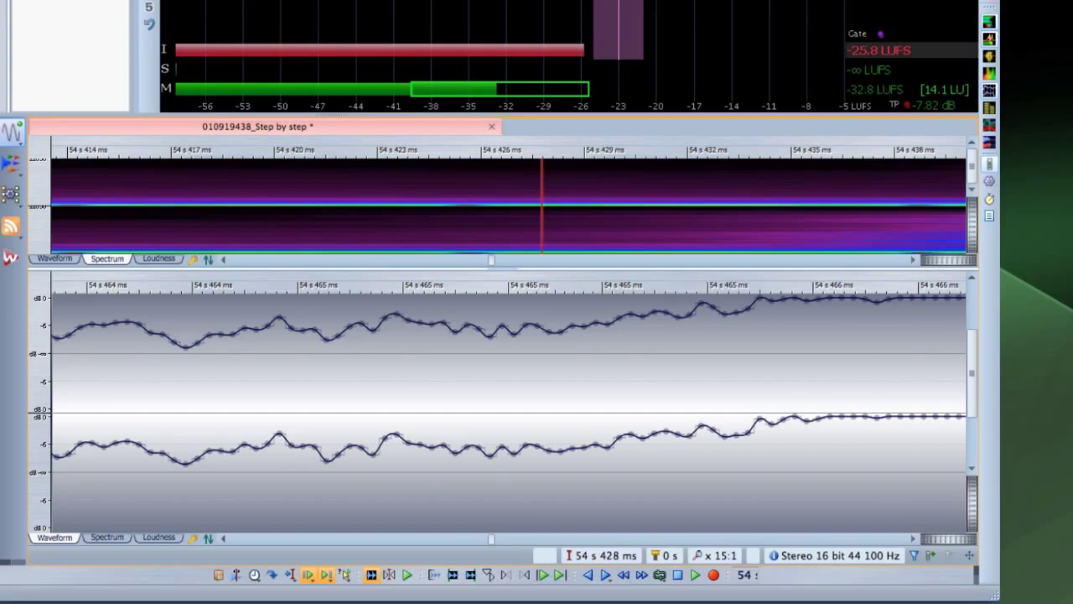
pyautogui.moveTo(351, 325)
pyautogui.mouseDown()
pyautogui.moveTo(396, 343)
pyautogui.moveTo(428, 323)
pyautogui.moveTo(457, 326)
pyautogui.mouseUp()
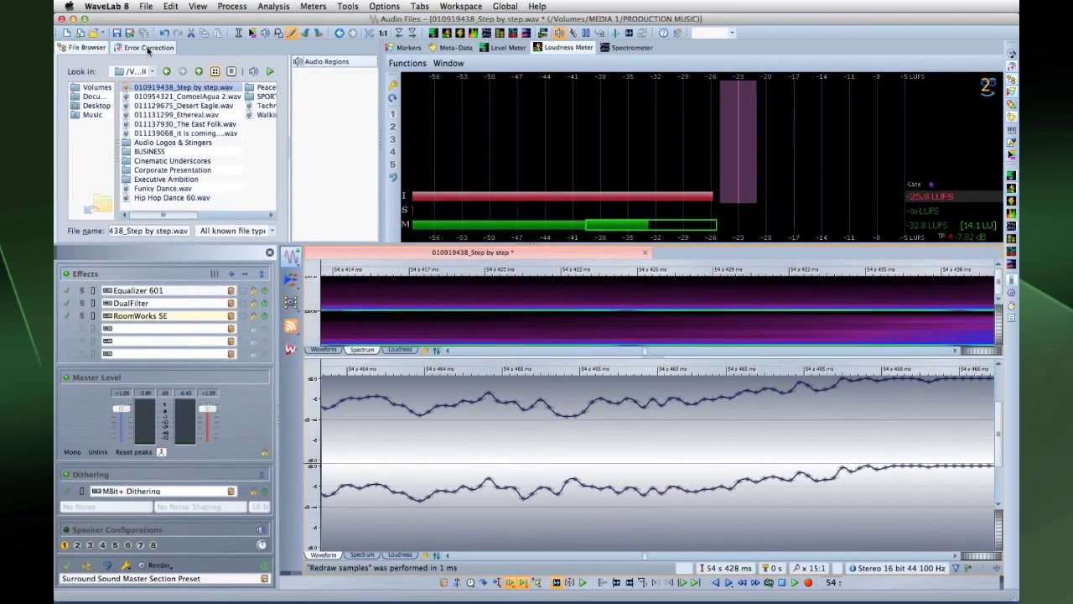
pyautogui.click(148, 49)
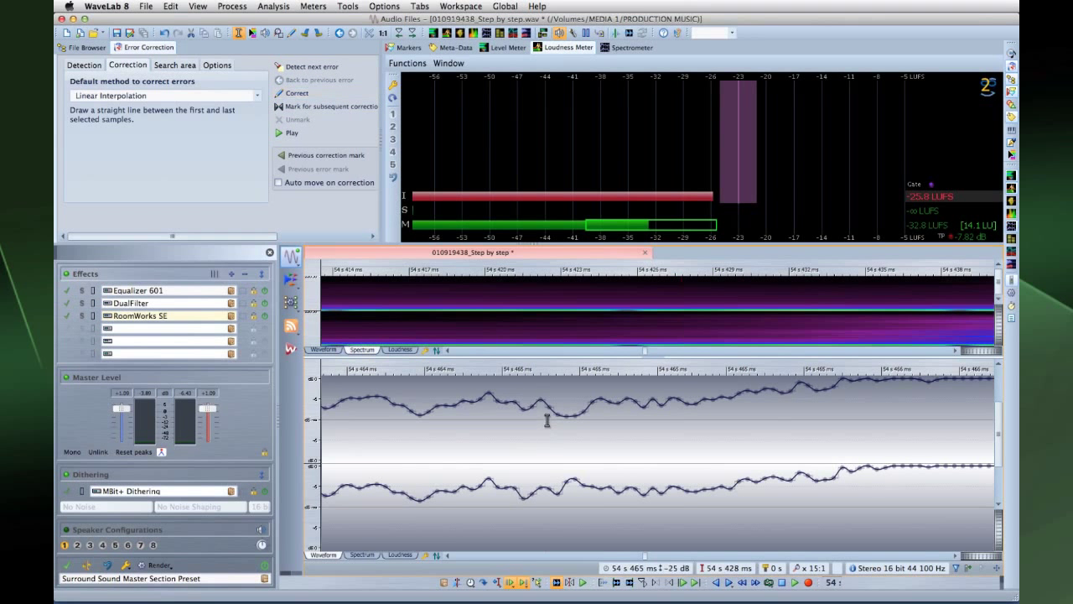
# Select the redrawn stretch in both channels and create a marker region called New Region from it
pyautogui.moveTo(547, 419); pyautogui.dragTo(760, 440)
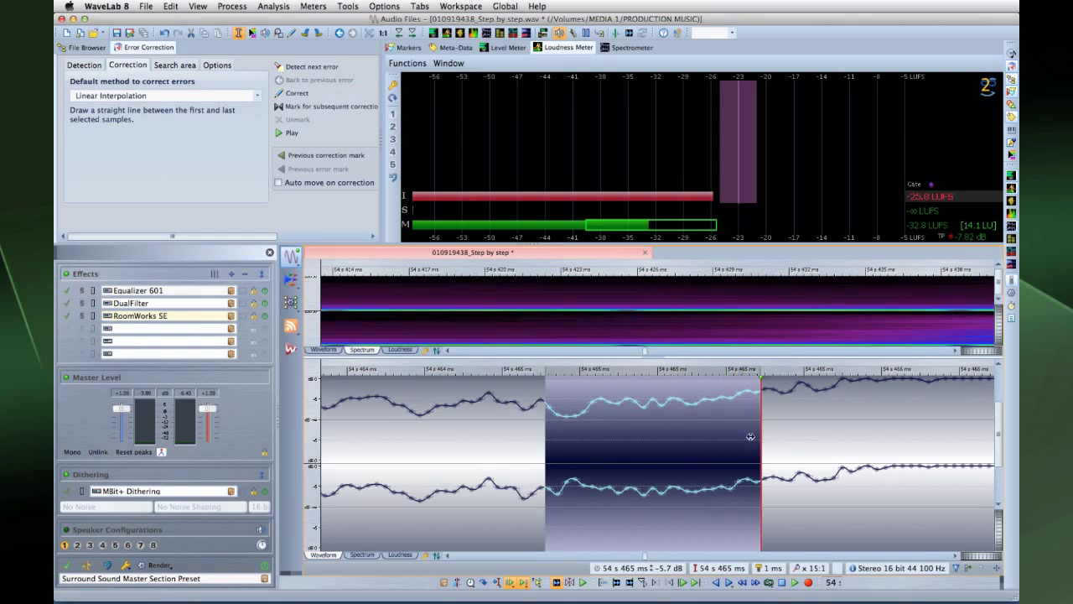
pyautogui.rightClick(590, 396)
pyautogui.click(637, 515)
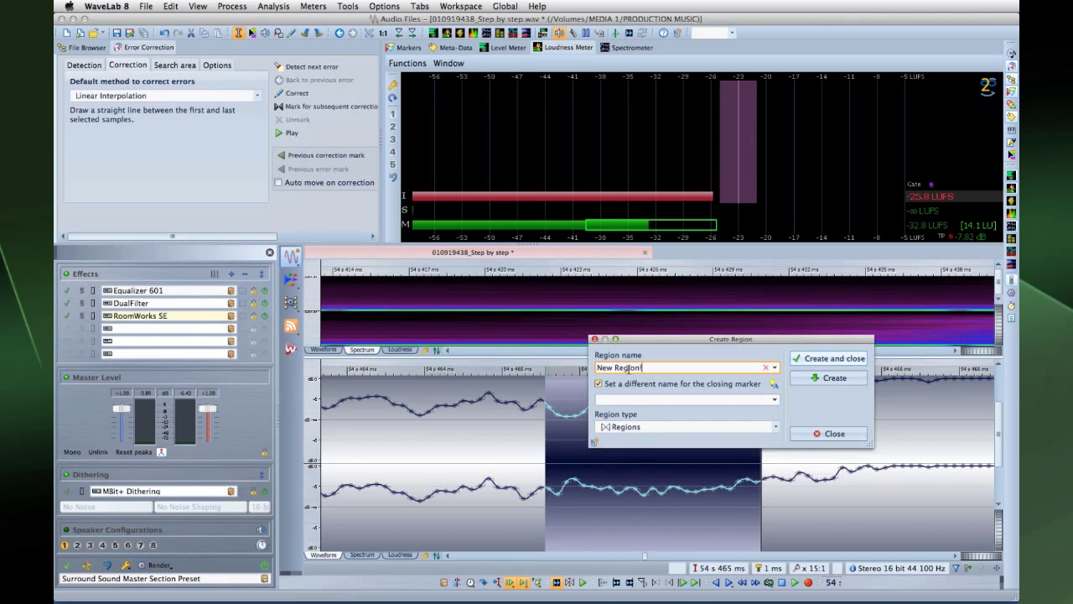
pyautogui.click(812, 360)
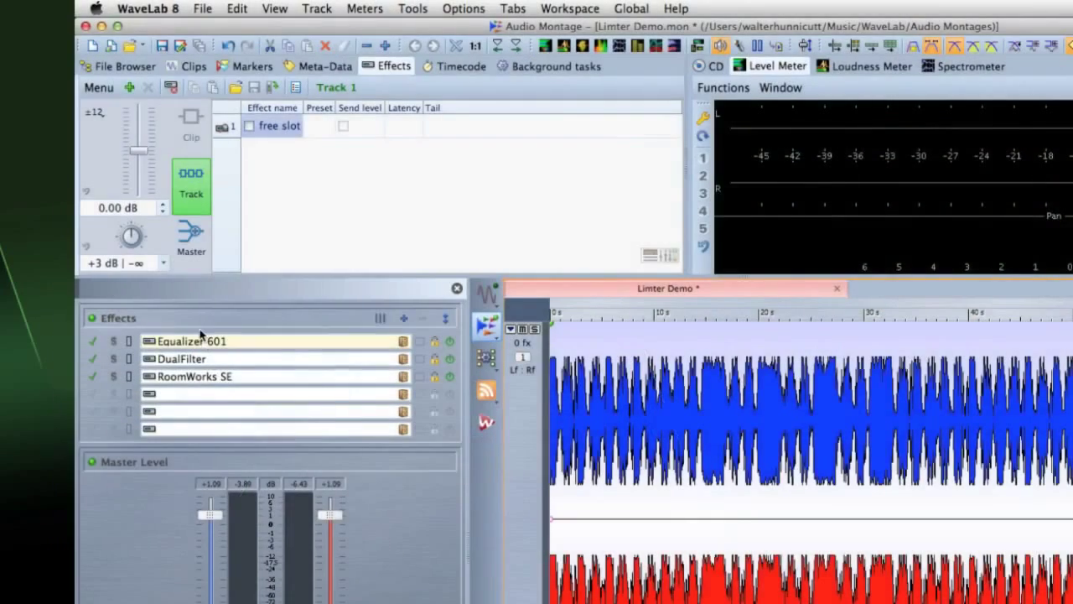
# Drag Equalizer 601 into Track 1's free slot and copy the remaining master effects onto the track
pyautogui.moveTo(181, 340); pyautogui.dragTo(264, 126)
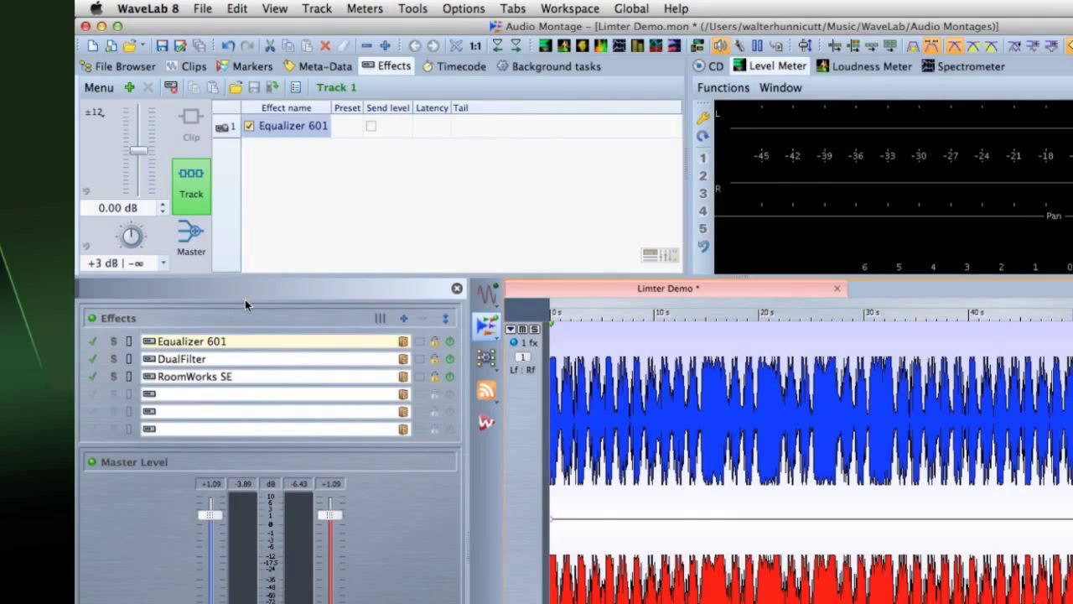
pyautogui.click(273, 88)
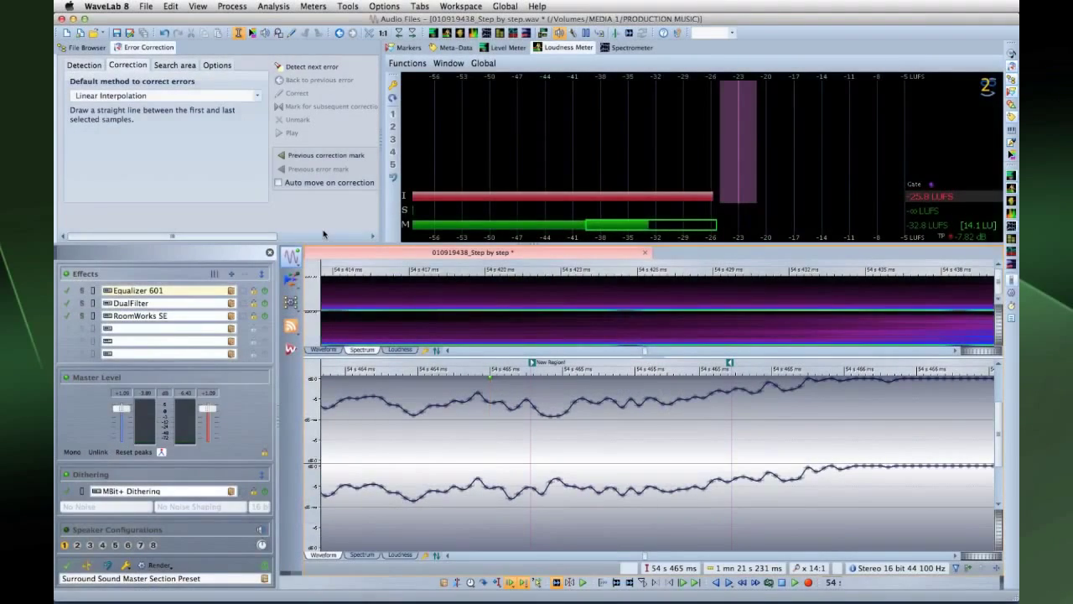
pyautogui.click(272, 6)
# Run Global Analysis on the whole file, check the left channel's true and digital peaks, and mark hot points
pyautogui.click(268, 20)
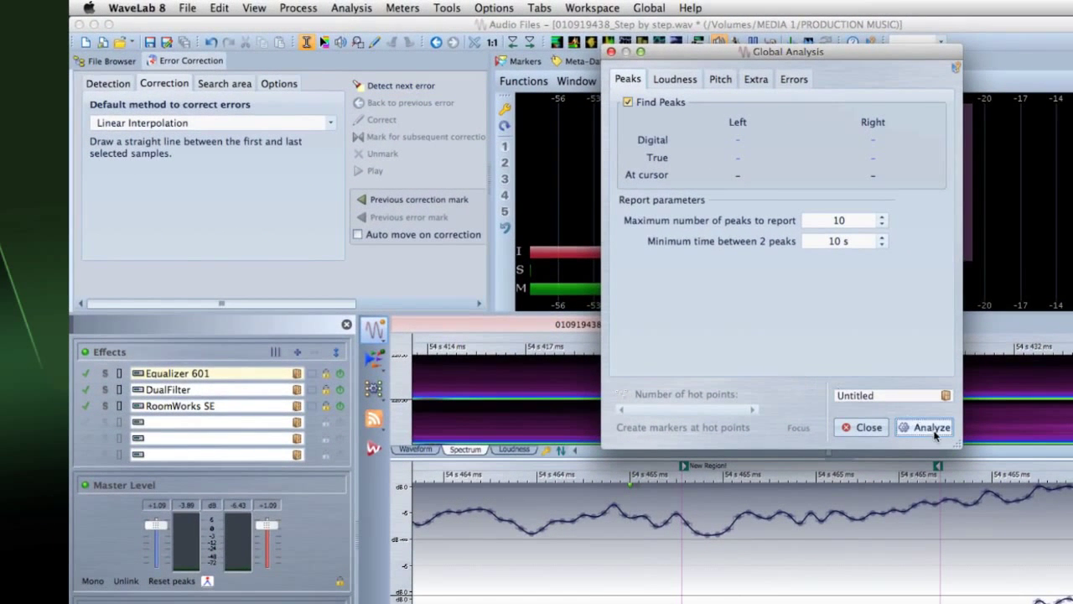
pyautogui.click(931, 427)
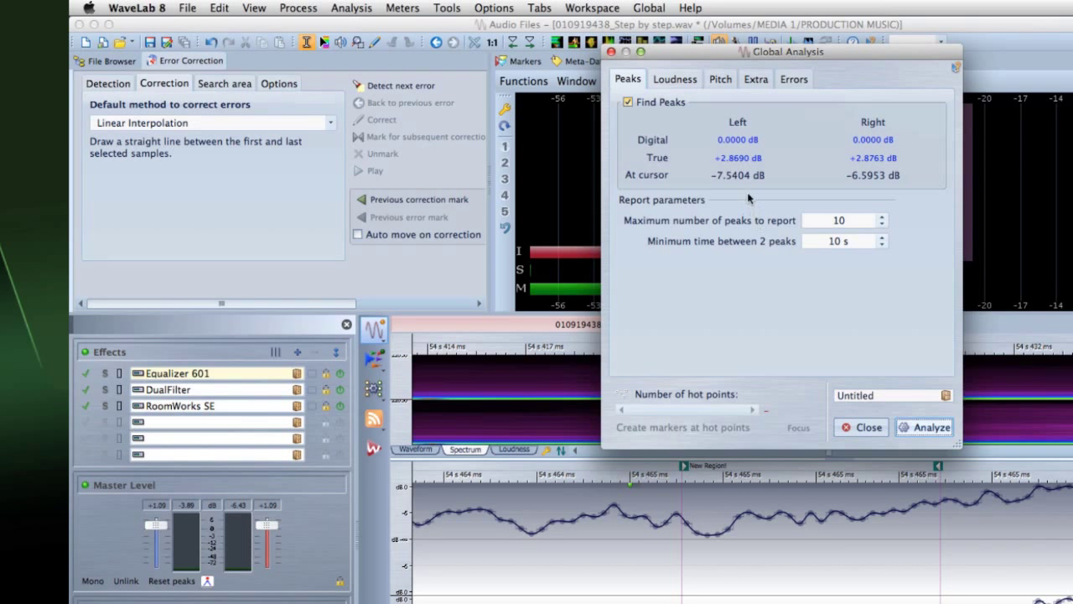
pyautogui.click(741, 159)
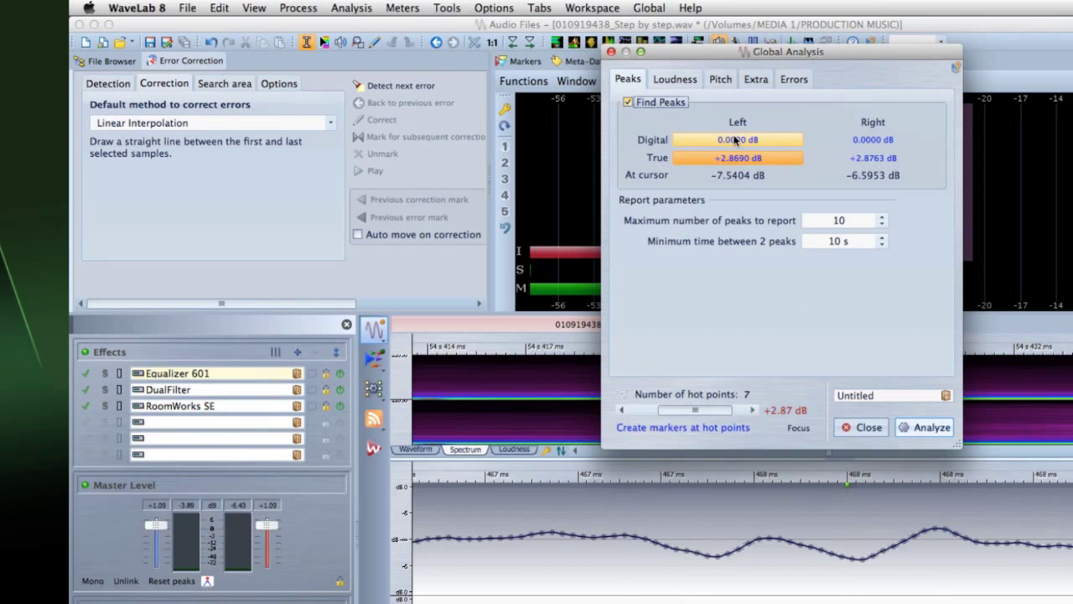
pyautogui.click(736, 143)
pyautogui.click(738, 157)
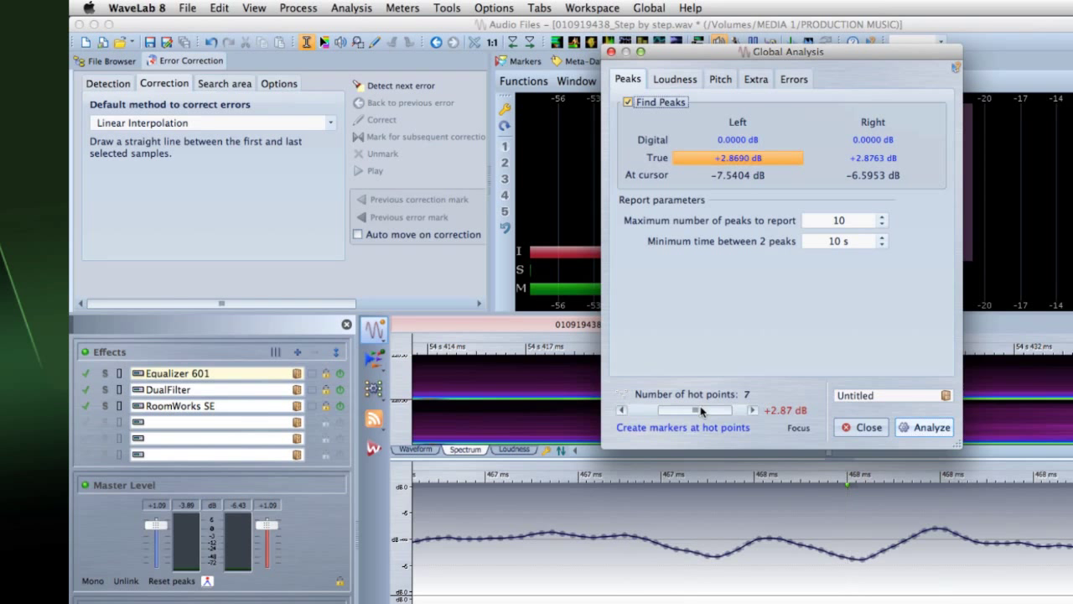
pyautogui.moveTo(700, 411); pyautogui.dragTo(709, 412)
pyautogui.click(727, 427)
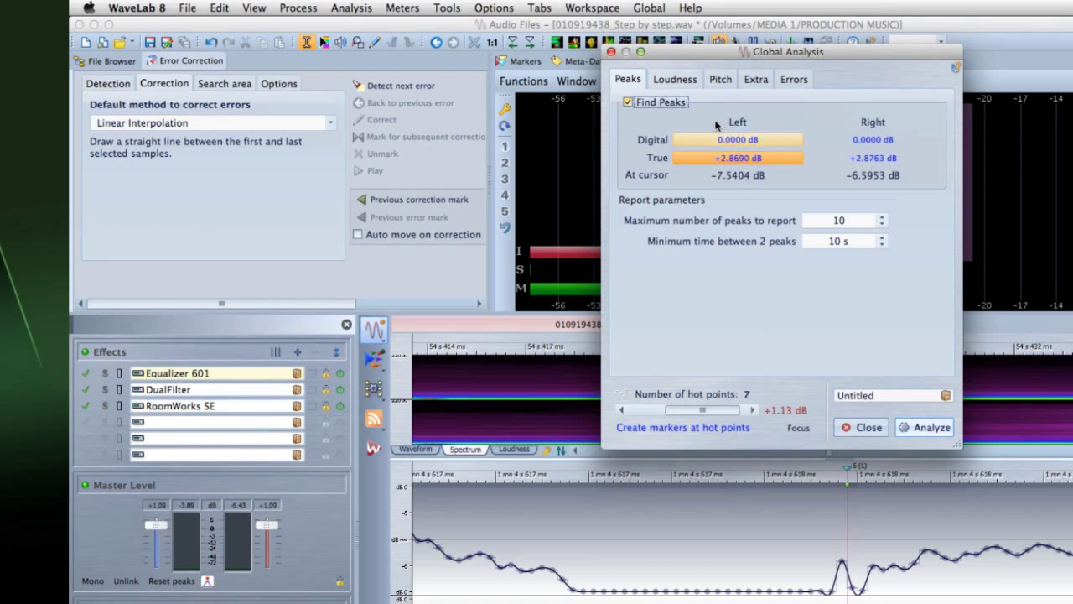
# Check the right channel's digital and true peaks, step through hot points, and collapse then expand the results
pyautogui.click(859, 140)
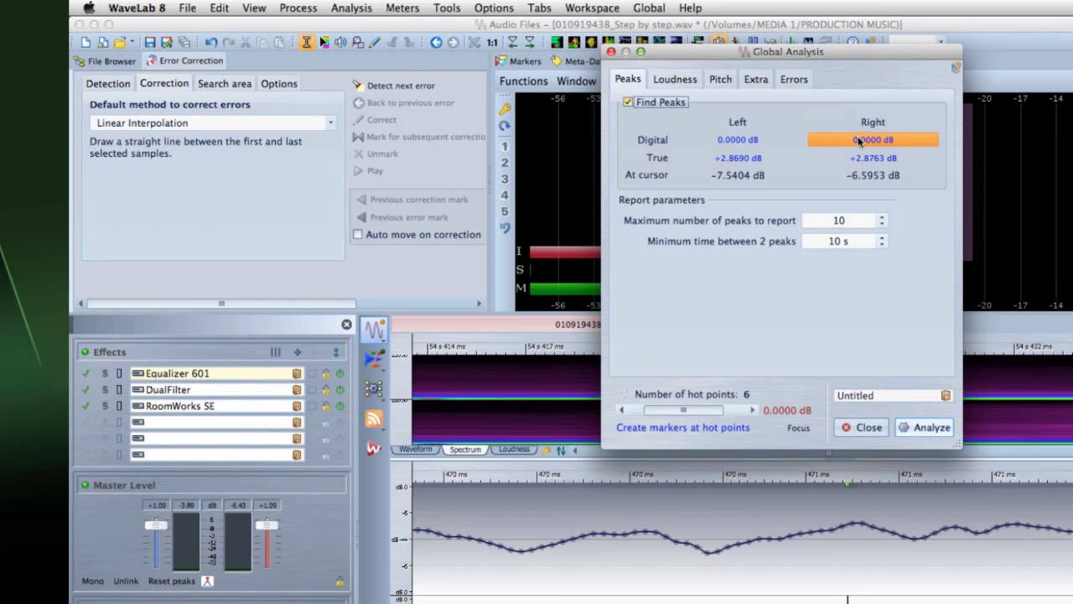
pyautogui.click(863, 158)
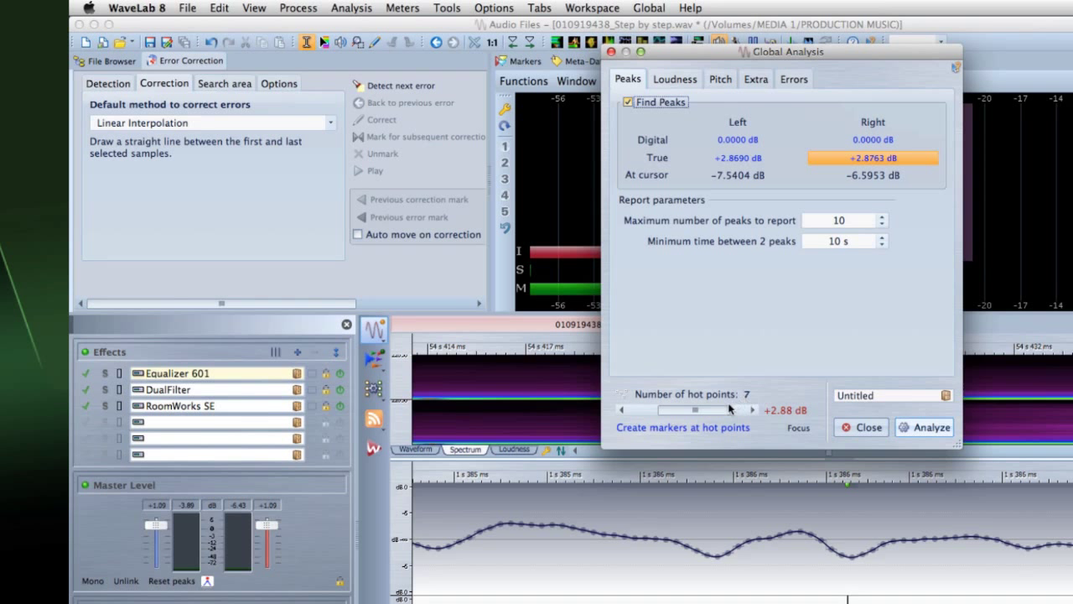
pyautogui.click(728, 409)
pyautogui.click(717, 409)
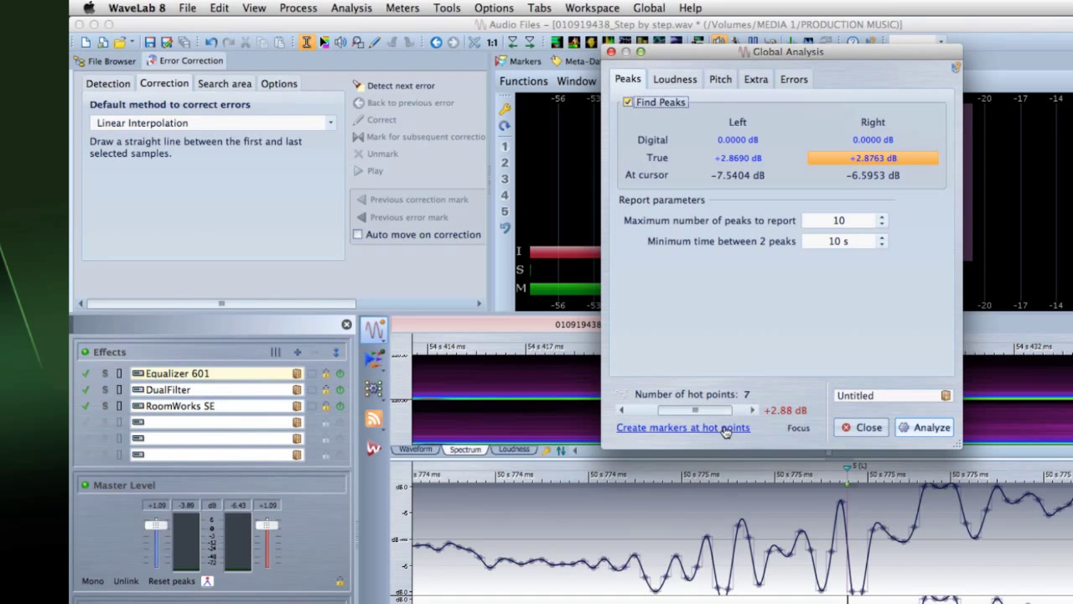
pyautogui.click(797, 428)
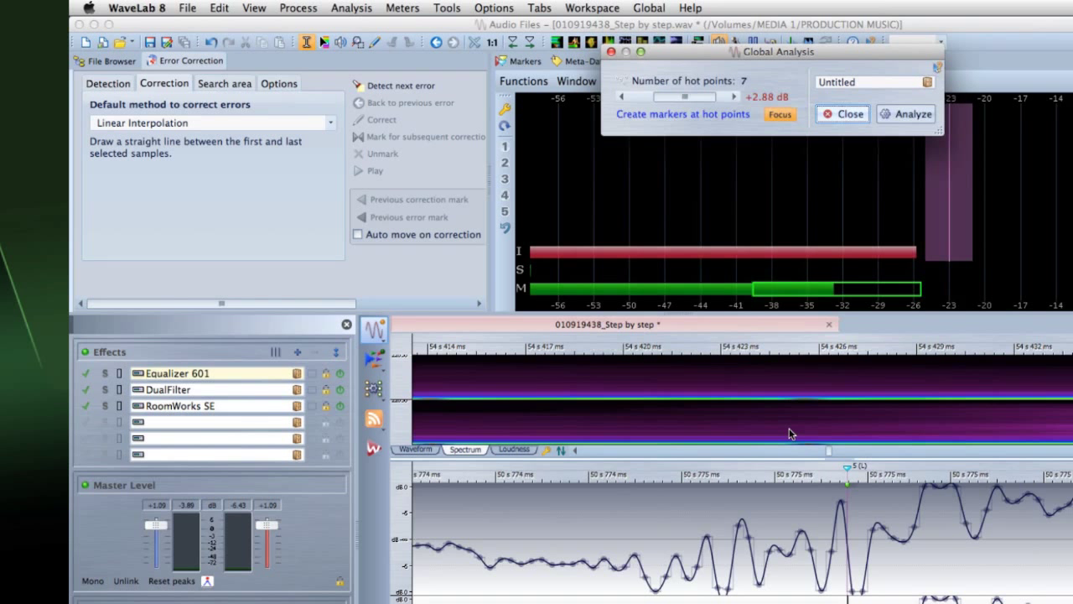
pyautogui.click(773, 121)
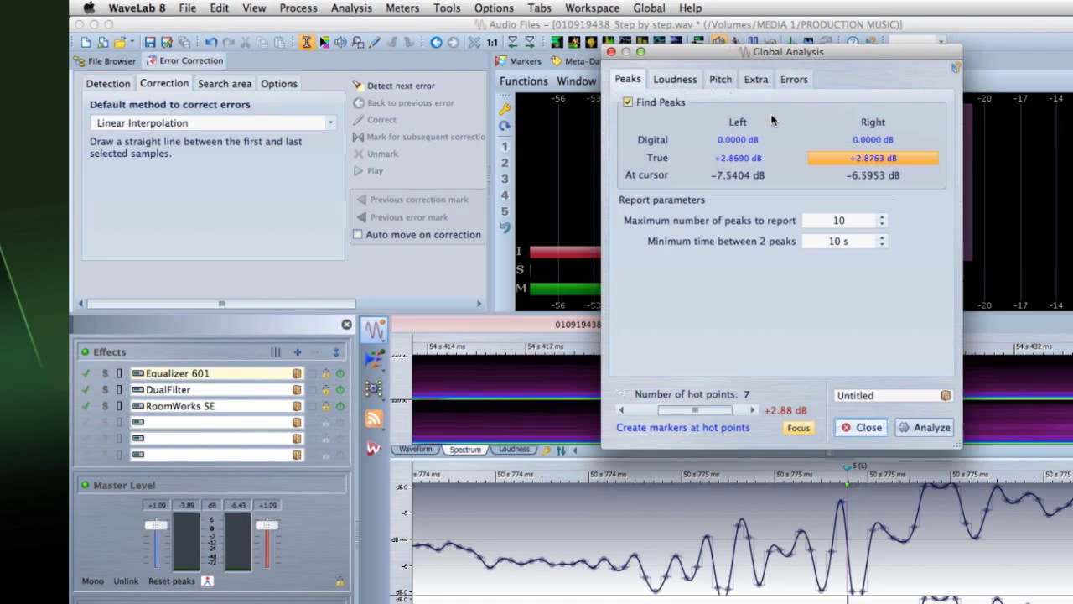
# On the Loudness tab, jump to the left channel's loudest and quietest points and the right channel's quietest point
pyautogui.click(676, 81)
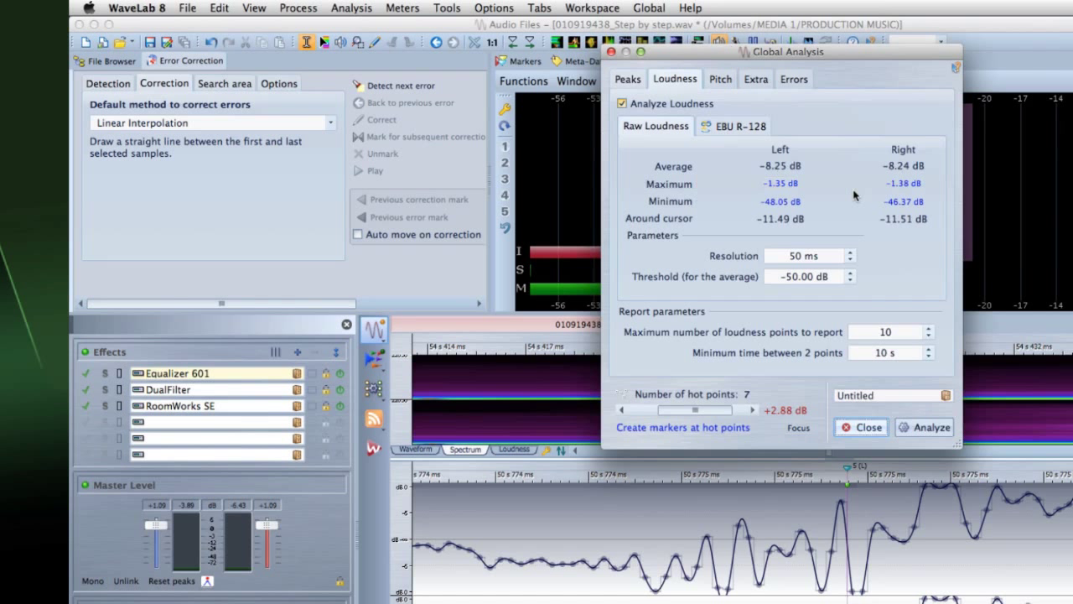
pyautogui.click(781, 184)
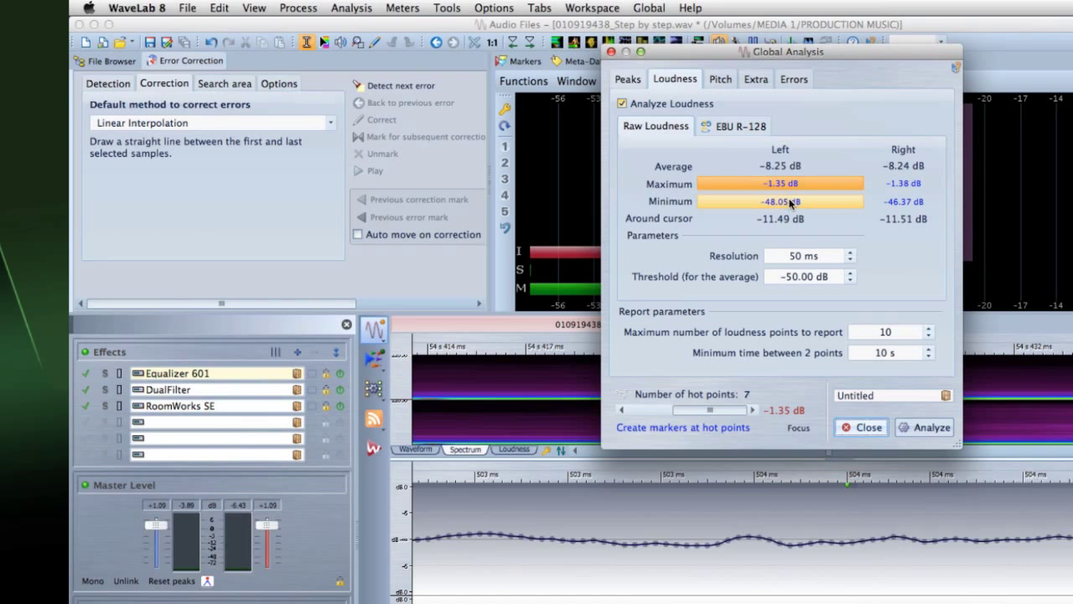
pyautogui.click(790, 201)
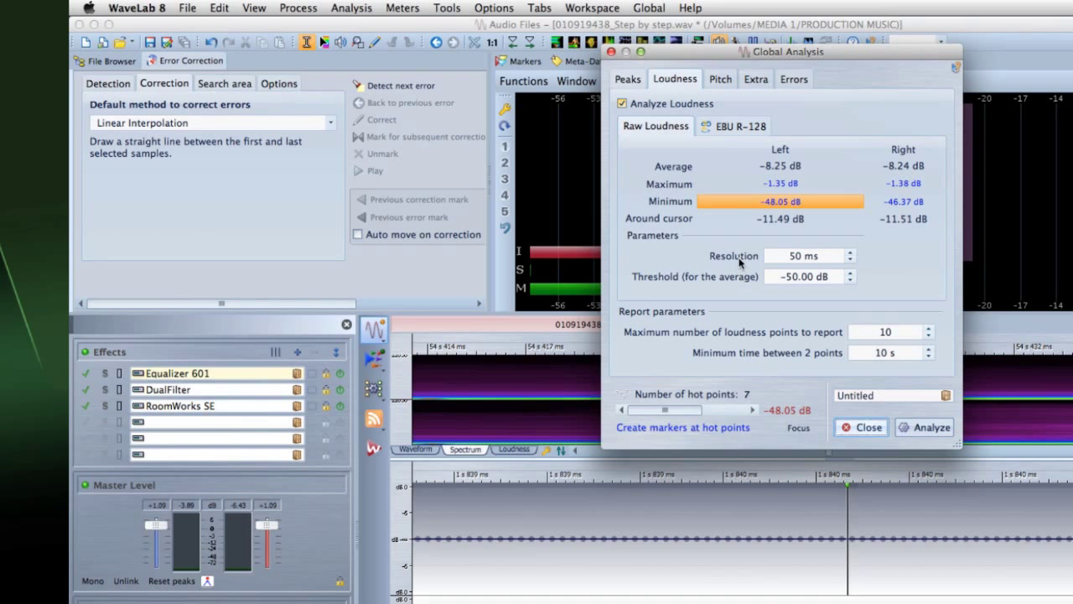
pyautogui.click(897, 204)
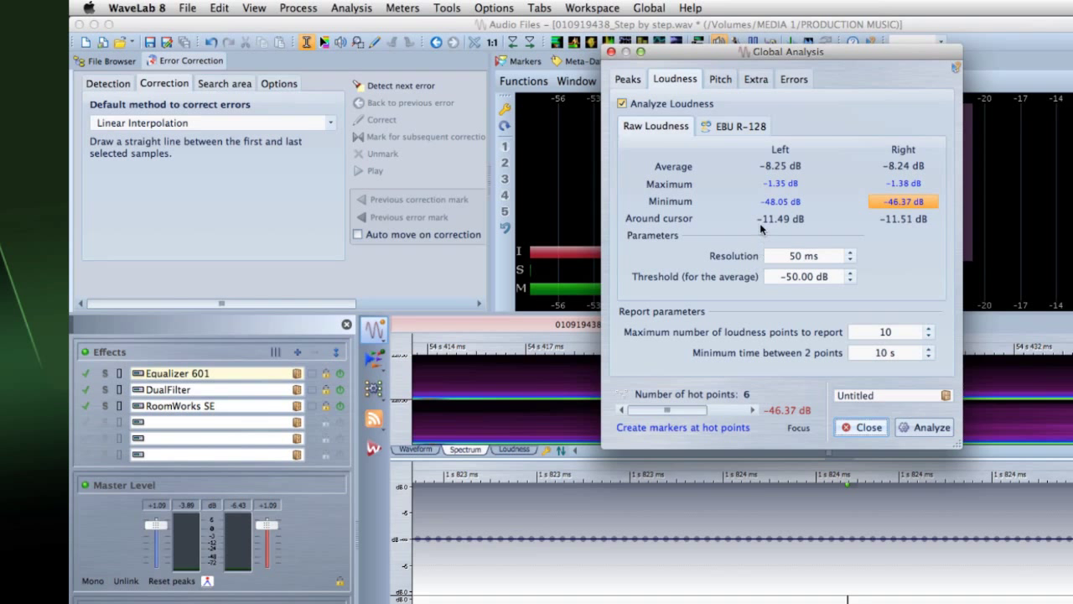
# Zoom into the waveform, rerun the analysis, and show EBU R-128 results: -9.4 LUFS integrated, 15.0 LU range
pyautogui.click(609, 480)
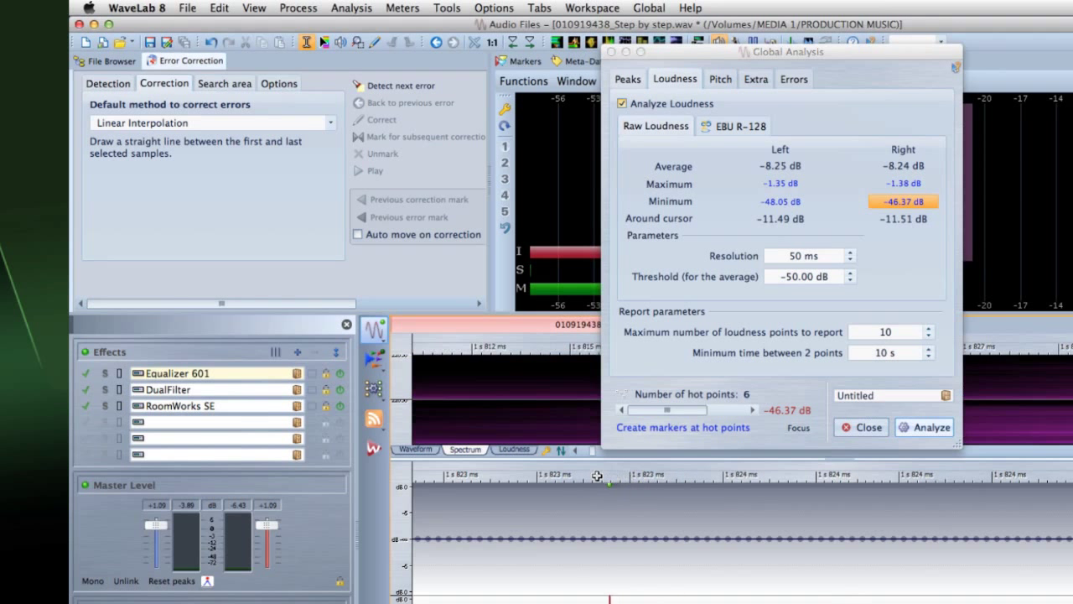
pyautogui.moveTo(597, 476); pyautogui.dragTo(534, 476)
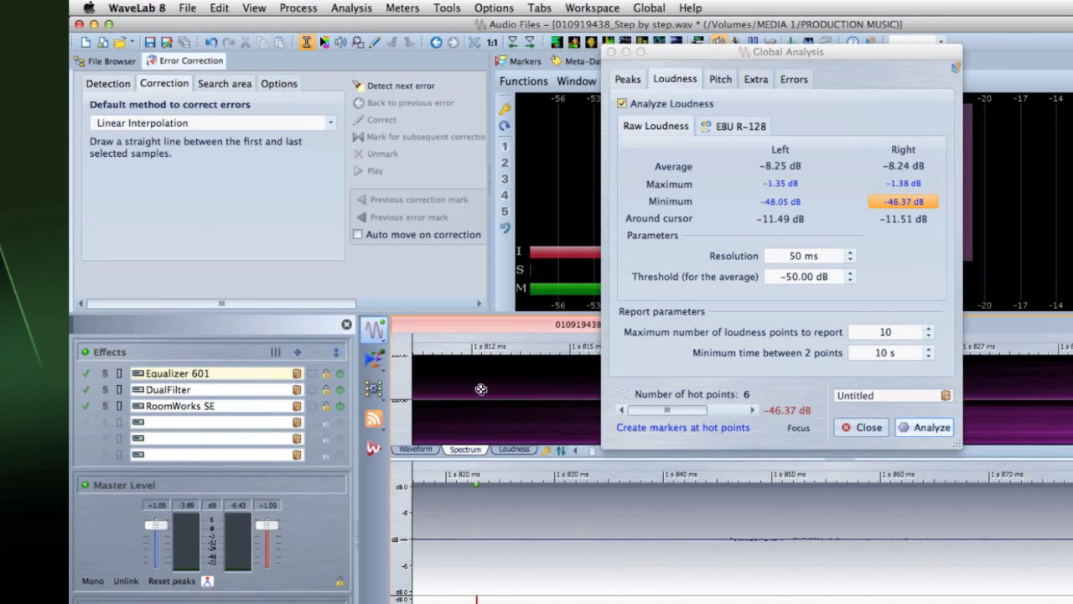
pyautogui.click(637, 484)
pyautogui.click(906, 427)
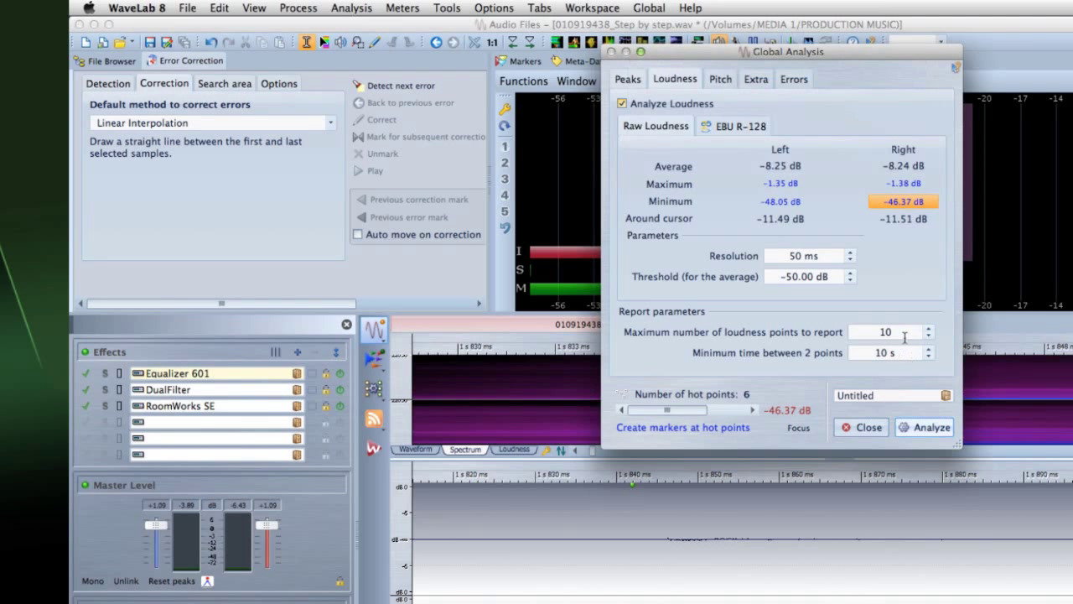
pyautogui.click(717, 128)
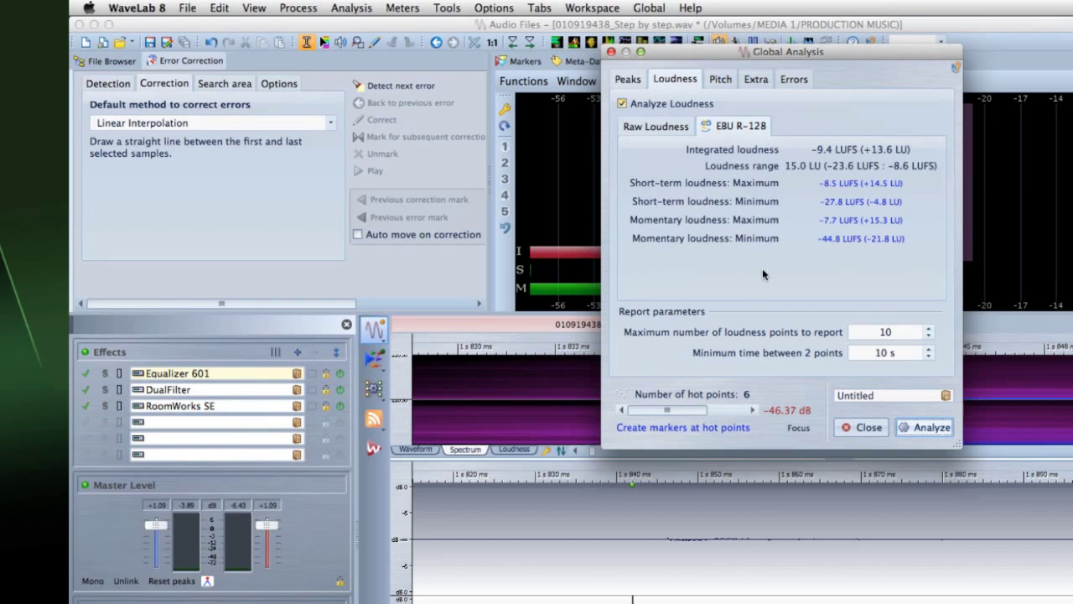
# Jump to the short-term and momentary loudness maximum and minimum points, then view the Errors page
pyautogui.click(839, 185)
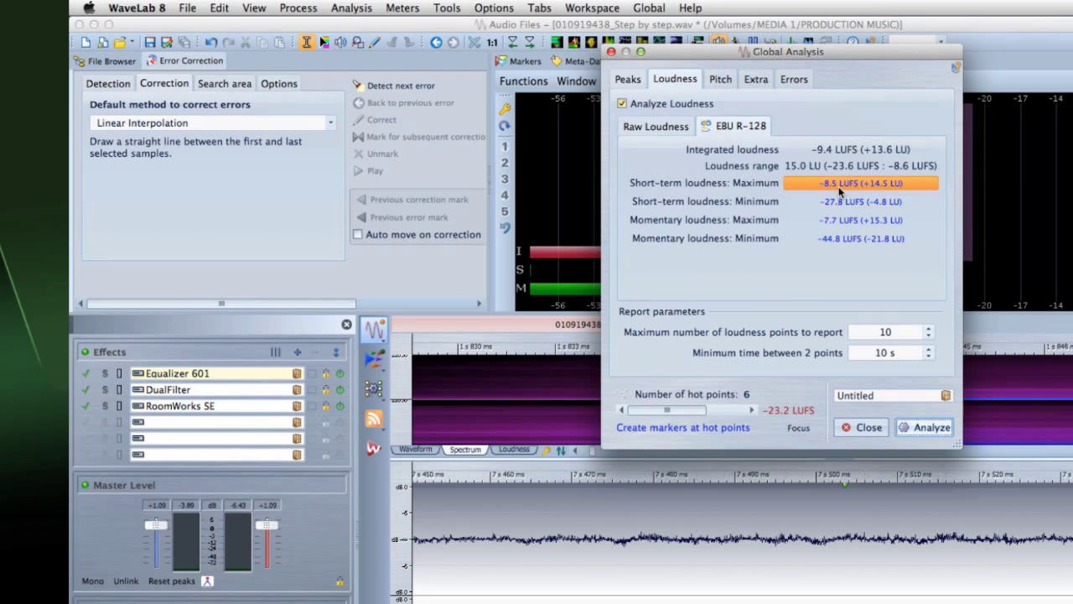
pyautogui.click(838, 201)
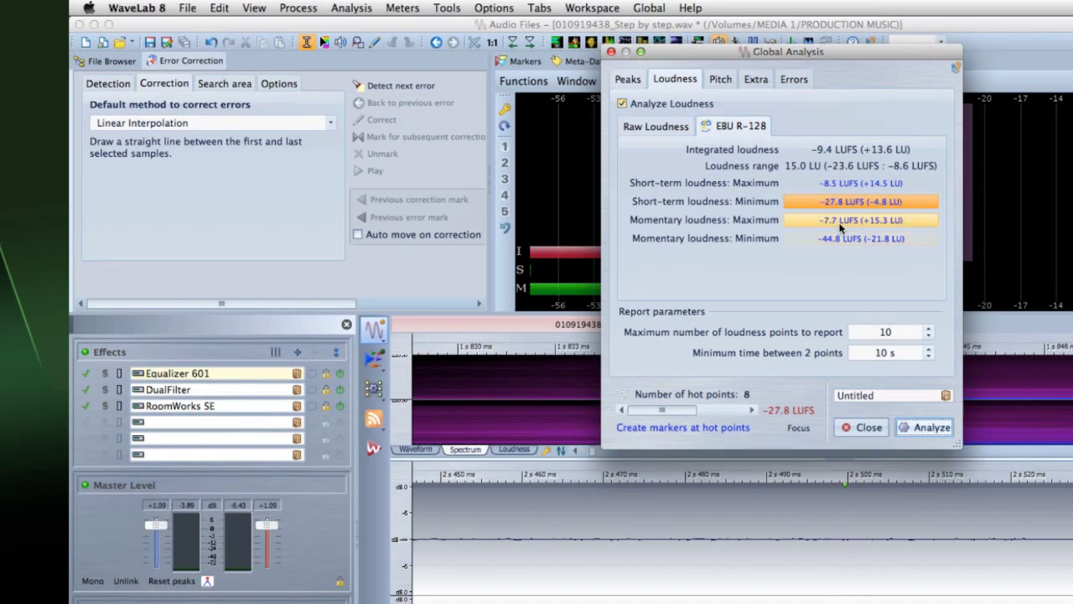
pyautogui.click(841, 221)
pyautogui.click(841, 239)
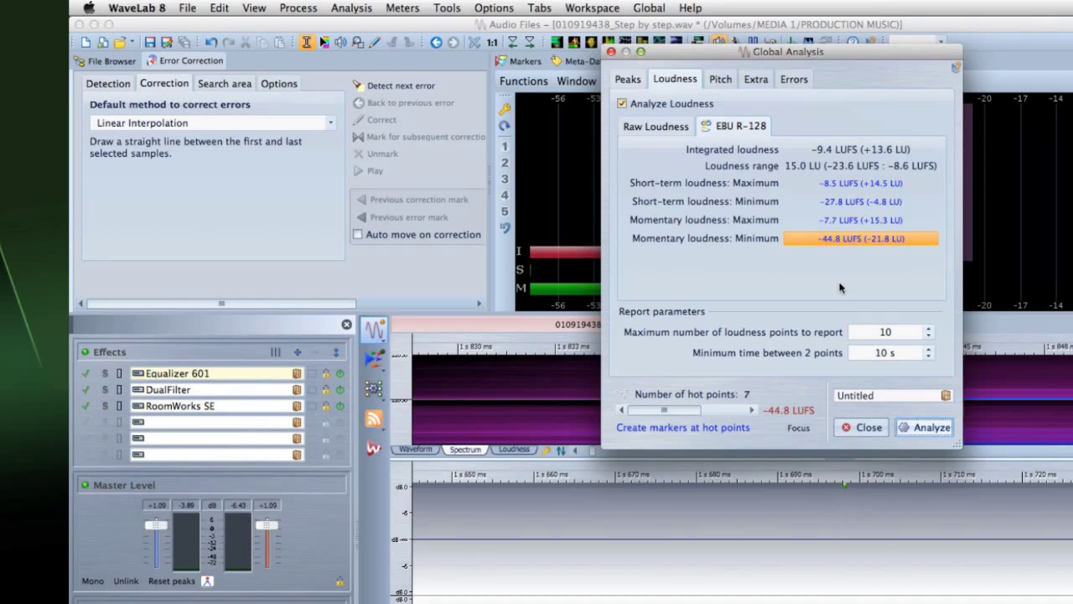
pyautogui.click(794, 79)
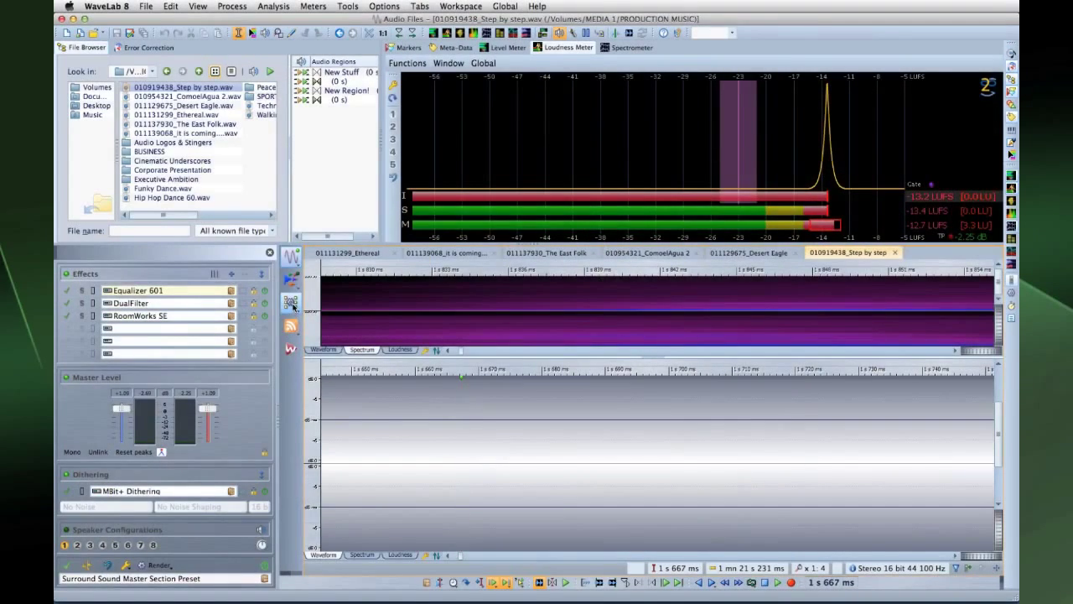
# Create a new batch process and insert all six open audio files
pyautogui.click(291, 306)
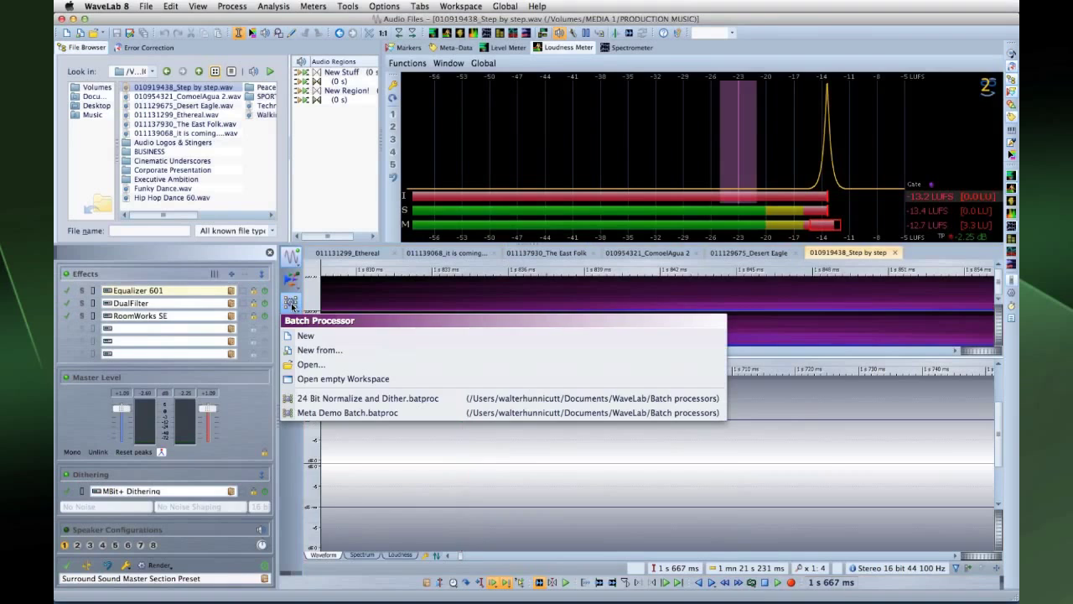
pyautogui.click(302, 335)
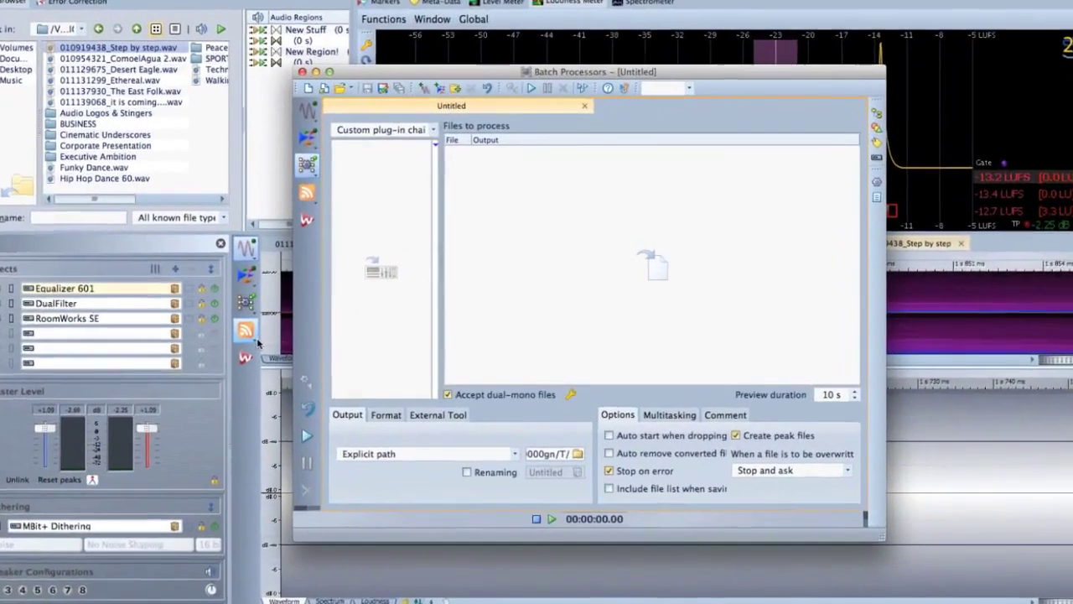
pyautogui.rightClick(523, 219)
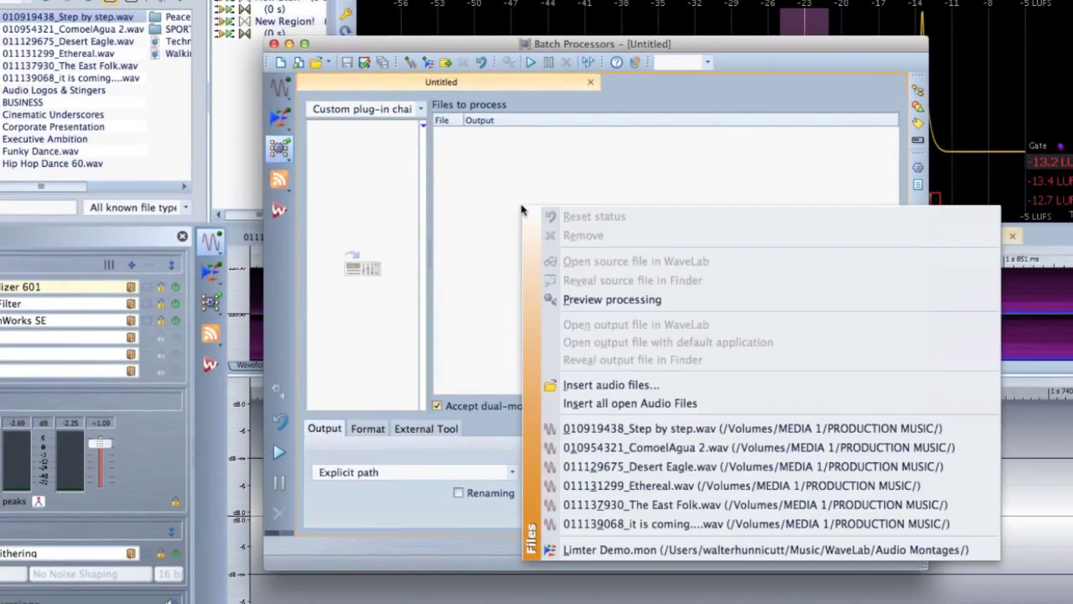
pyautogui.click(705, 404)
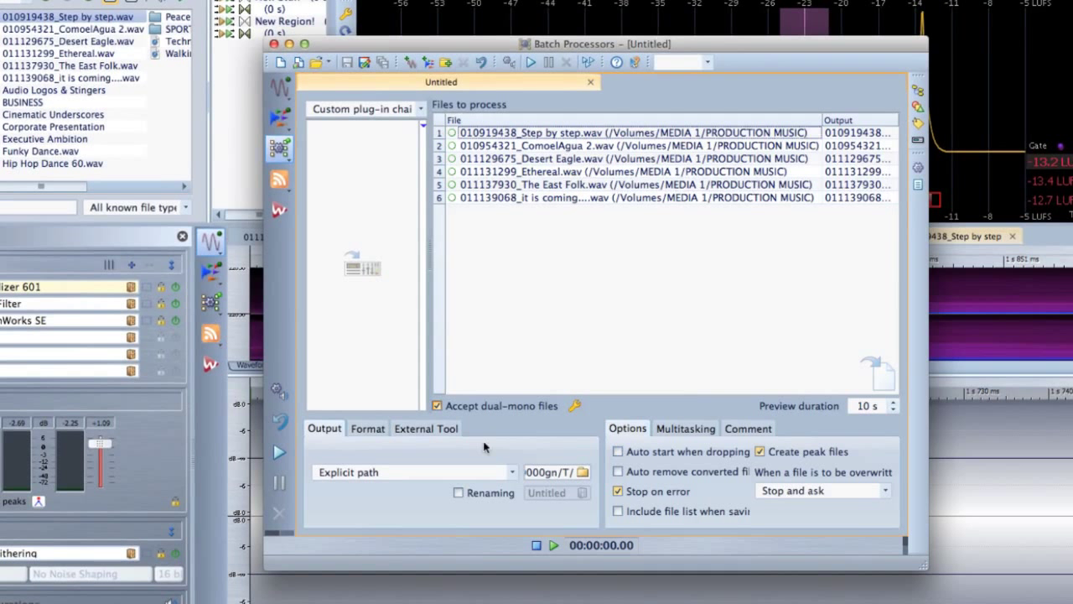
# Write batch output to a subfolder of the source path and enable output file renaming
pyautogui.click(513, 473)
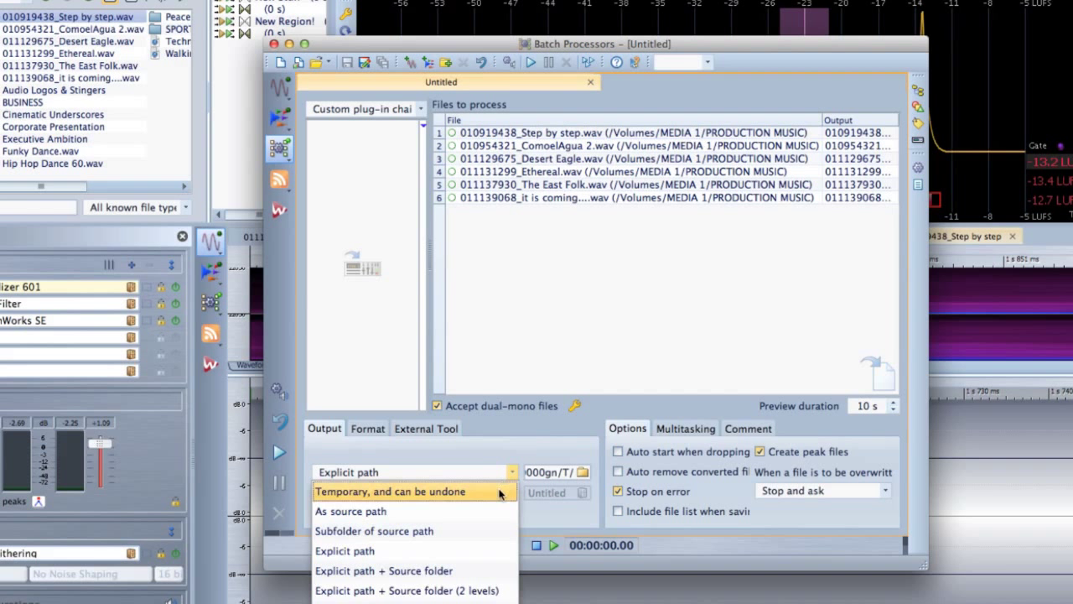
pyautogui.click(484, 531)
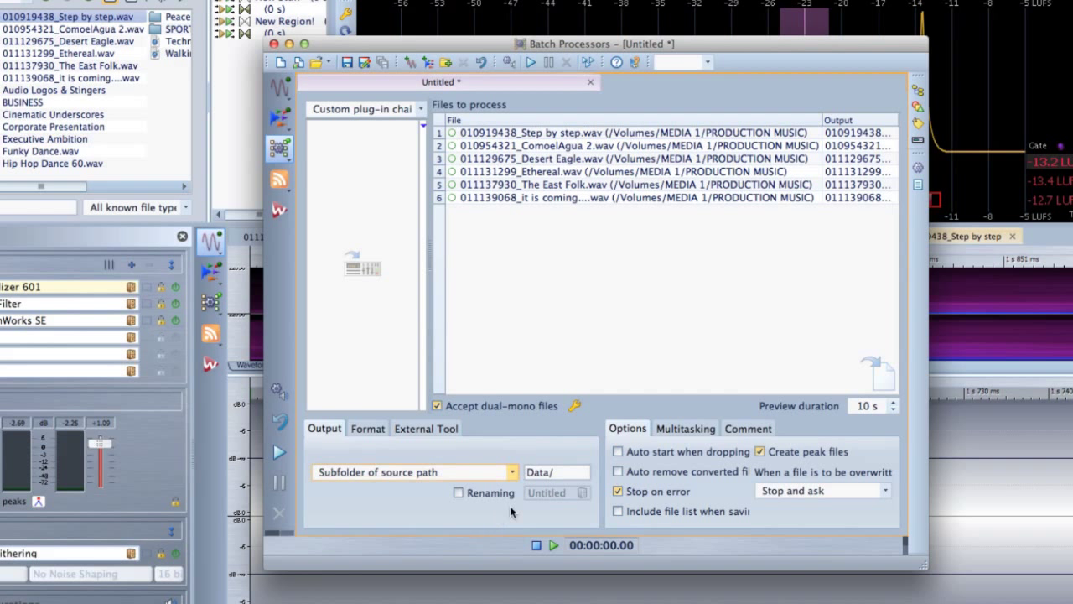
pyautogui.click(459, 493)
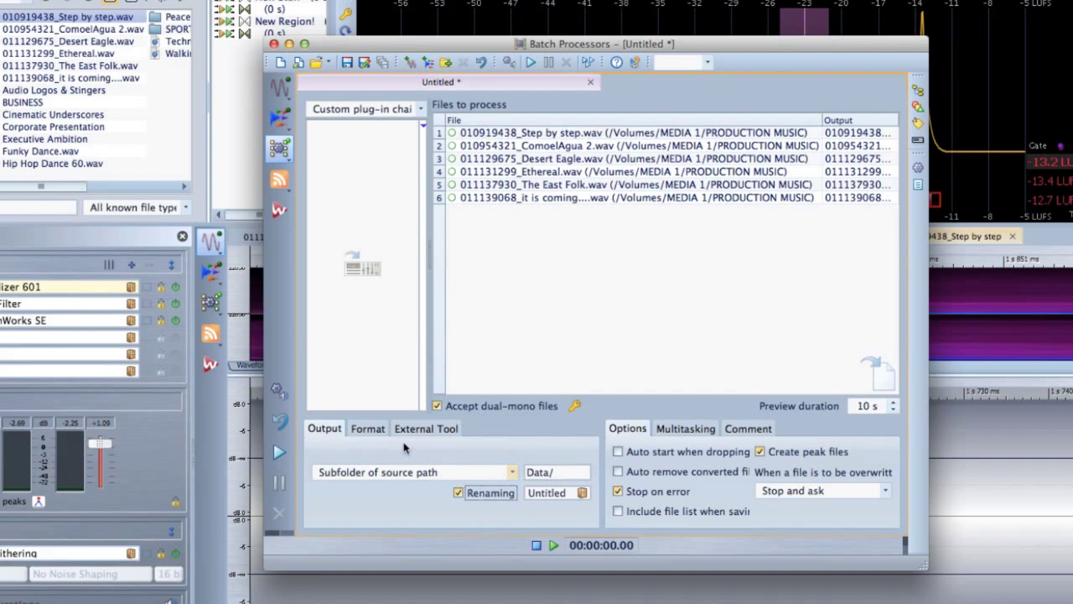
# Set the batch output file format to 16-bit WAV
pyautogui.click(368, 428)
pyautogui.click(436, 458)
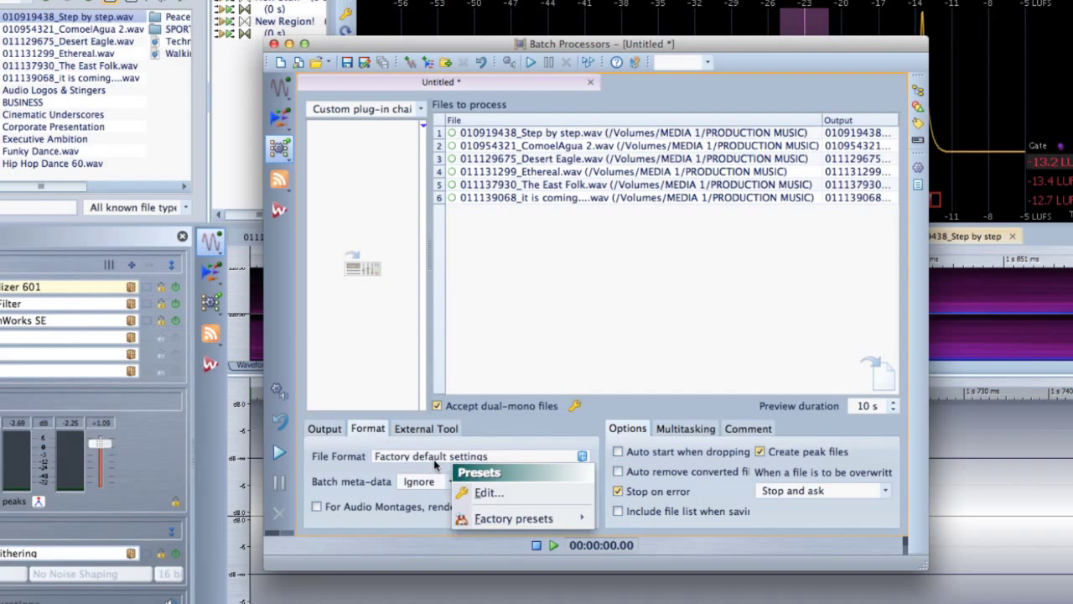
pyautogui.click(471, 493)
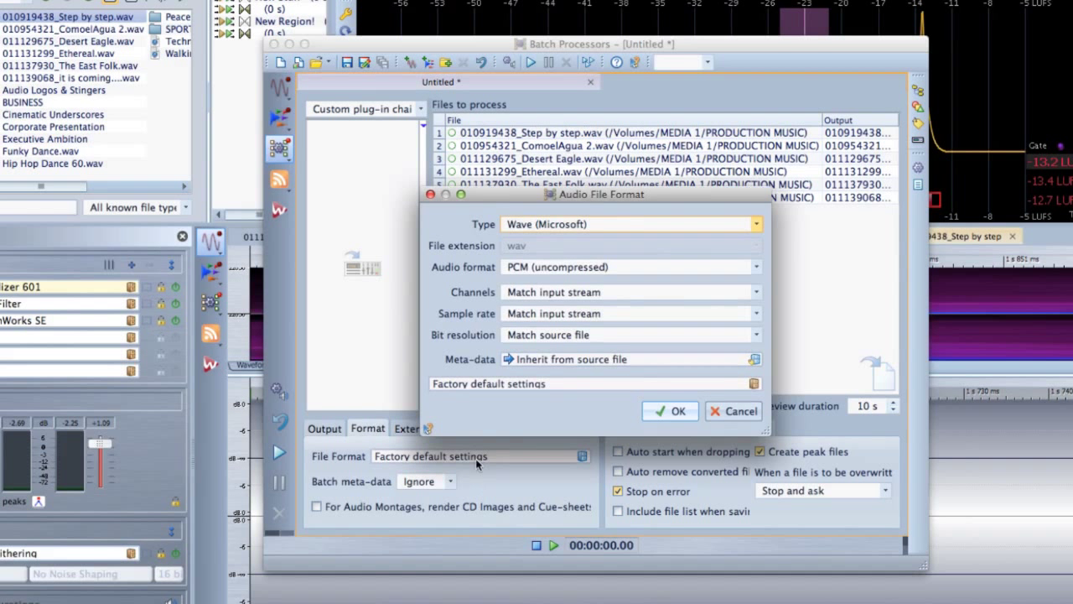
pyautogui.click(528, 335)
pyautogui.click(531, 394)
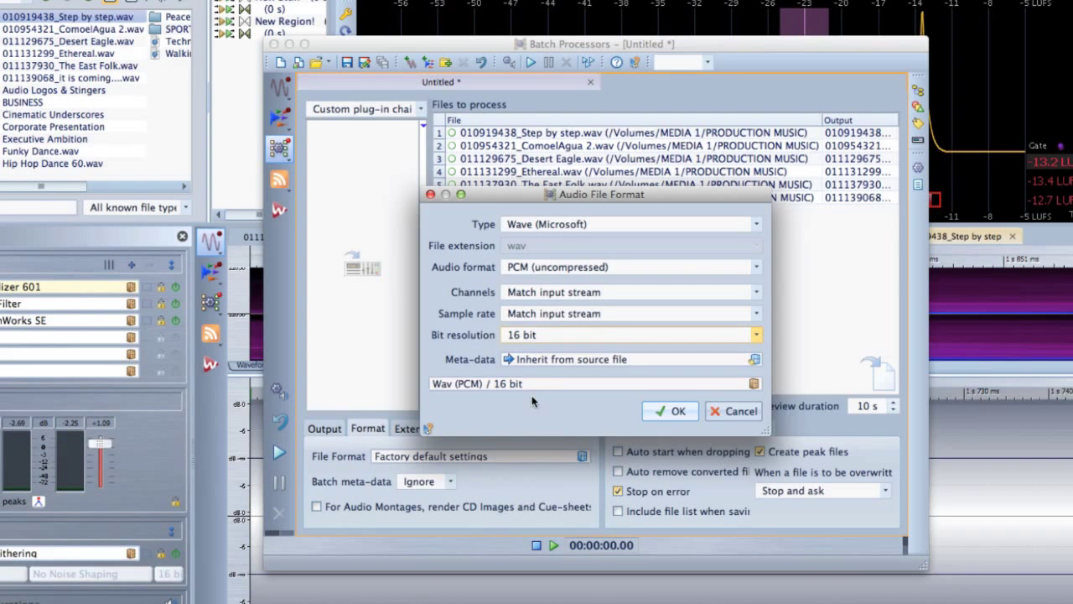
pyautogui.click(646, 412)
# Run Blue Ray Audio Conversion after successful processing, then begin saving the batch under a new name
pyautogui.click(451, 428)
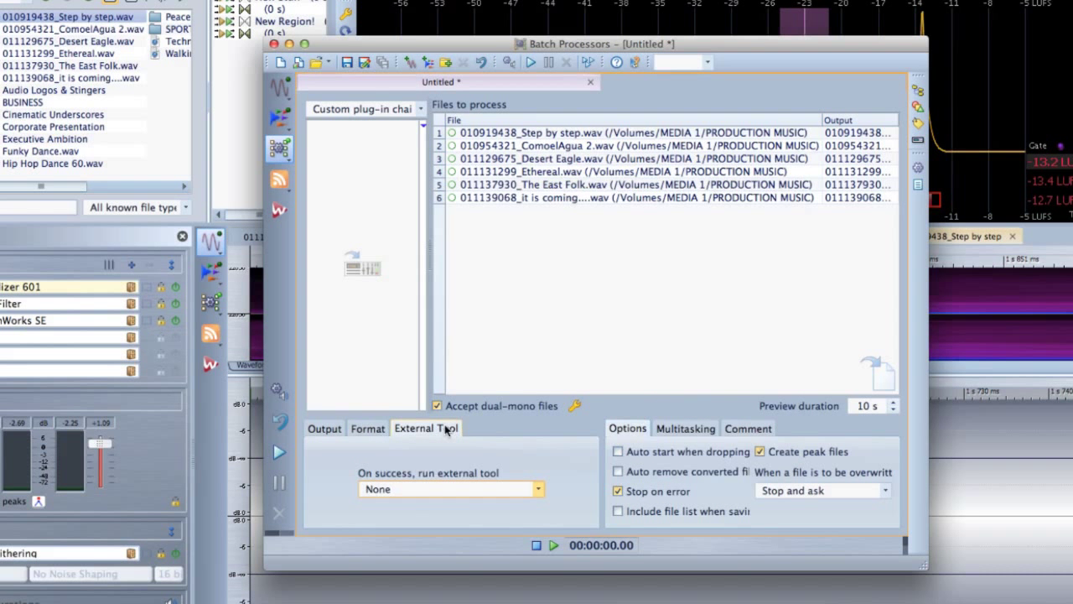
pyautogui.click(523, 491)
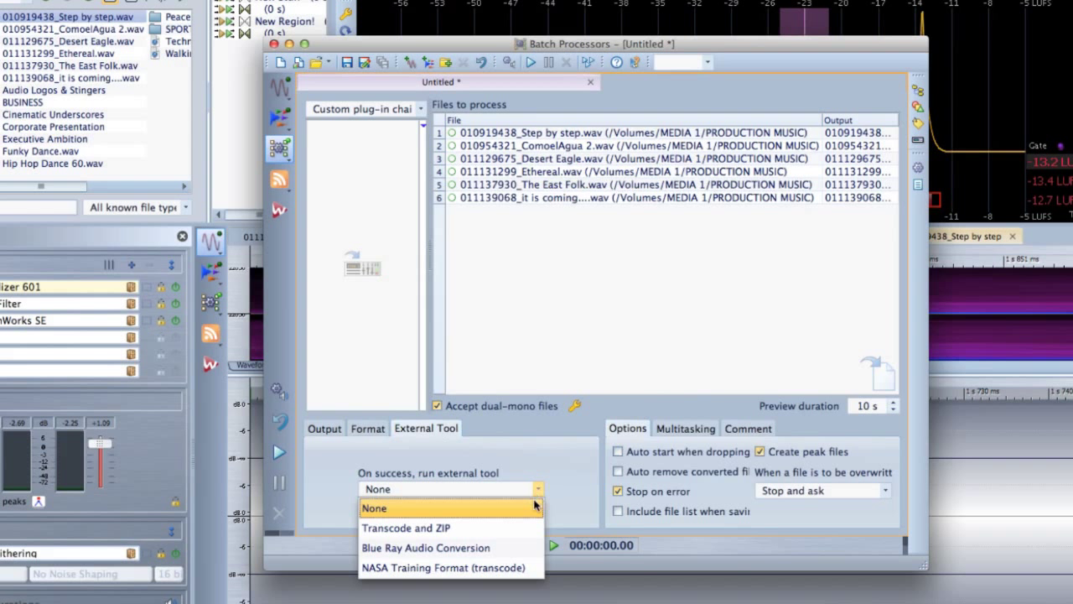
pyautogui.click(521, 547)
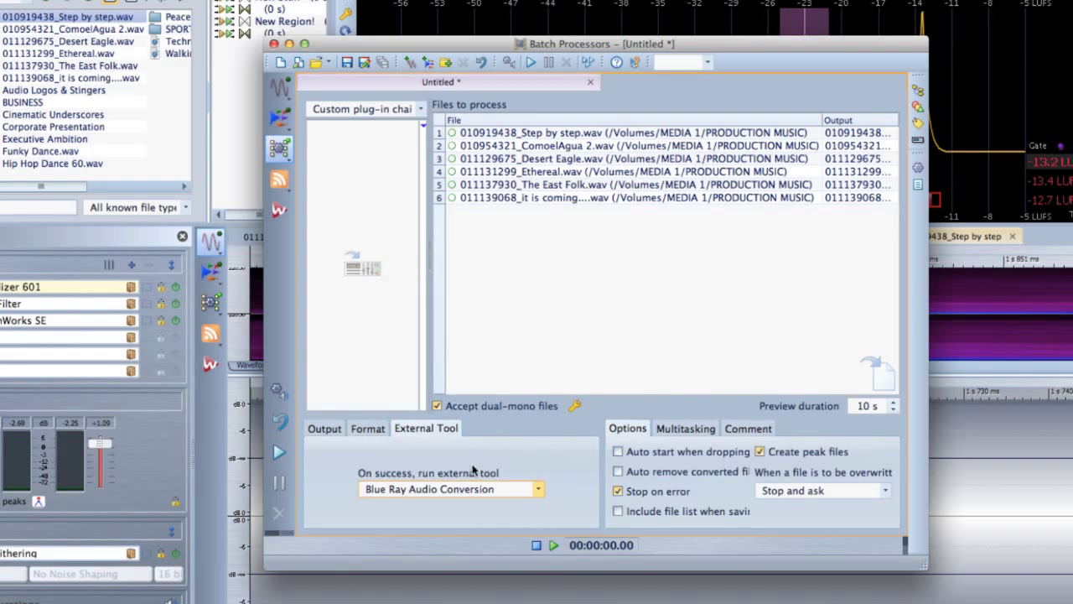
pyautogui.click(327, 429)
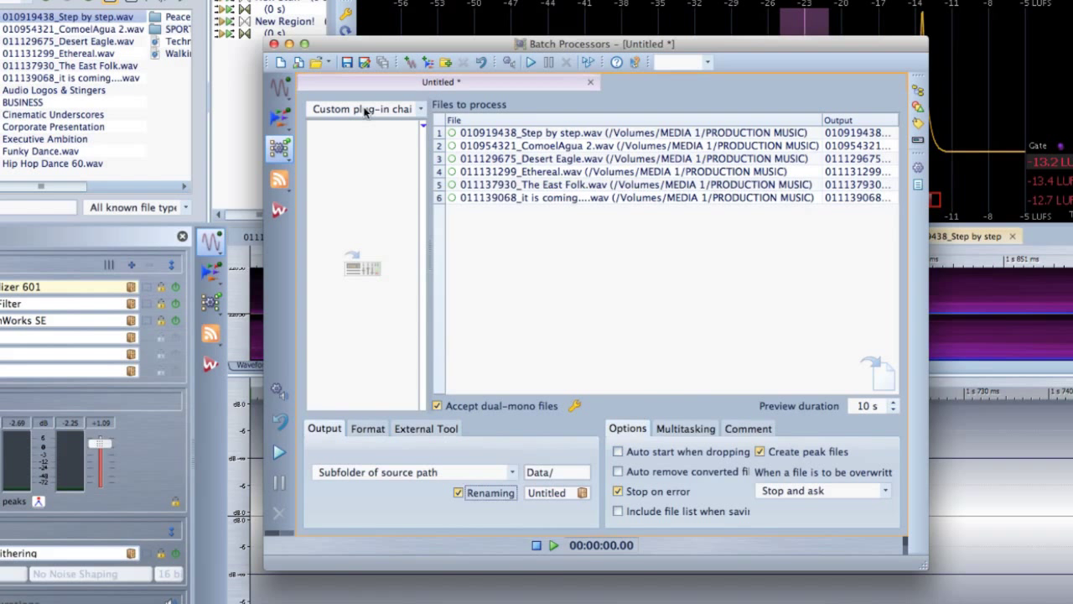
pyautogui.click(365, 65)
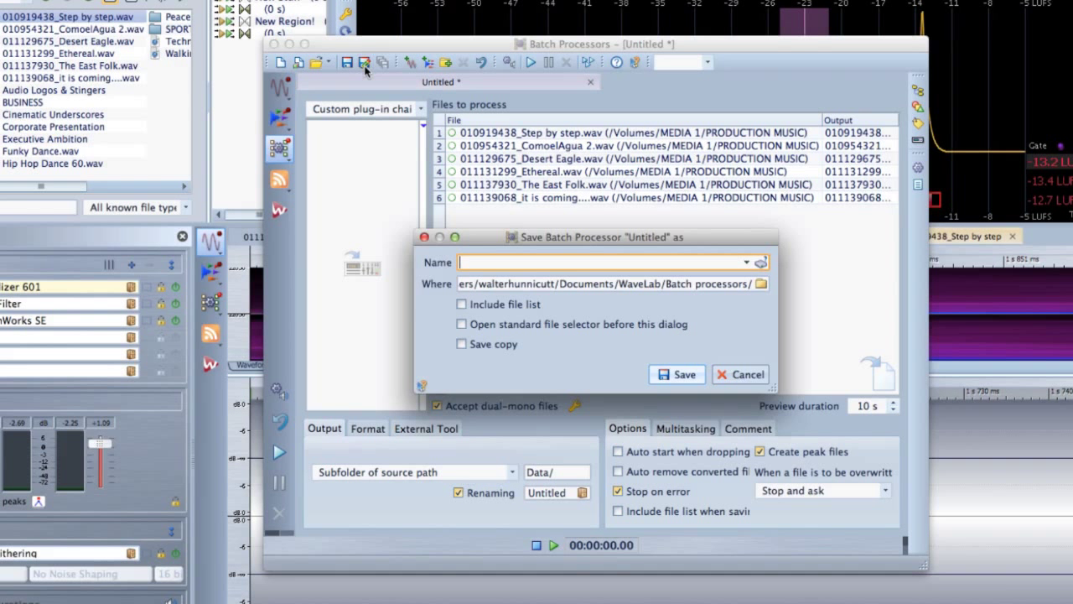
# Save the batch as '24 Bit Normalize Fade and Dither' and start processing its six files
pyautogui.write('24 Bit Nor')
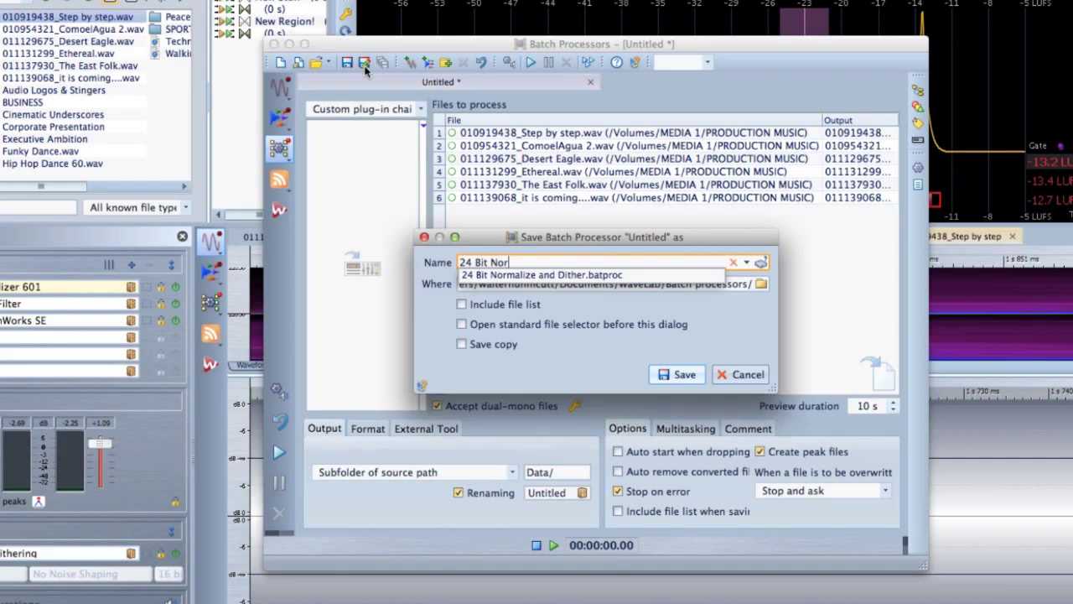
pyautogui.write('malize Fade and Dither')
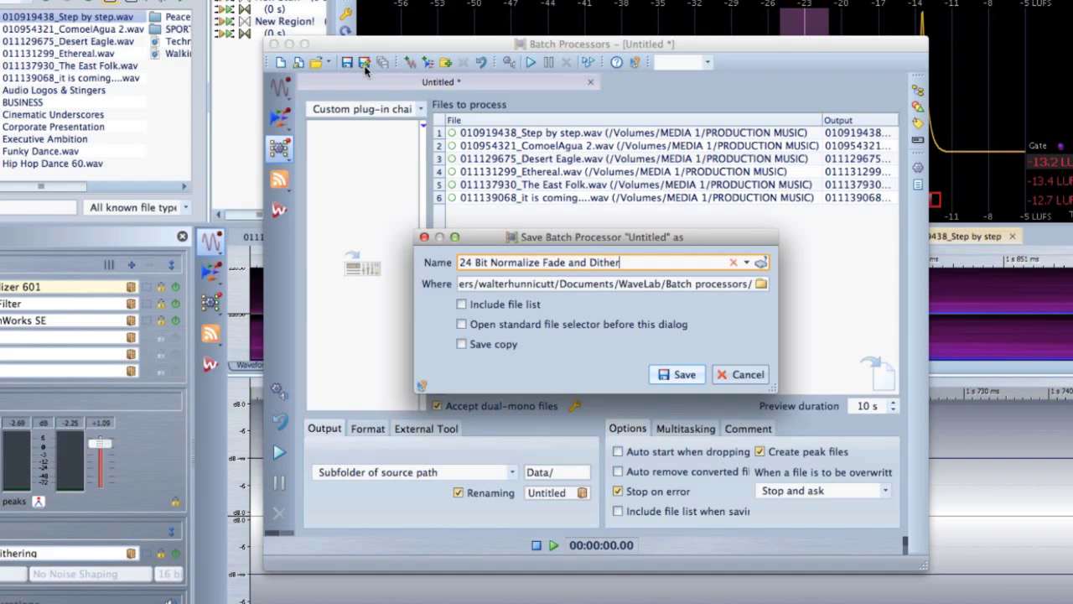
pyautogui.click(678, 375)
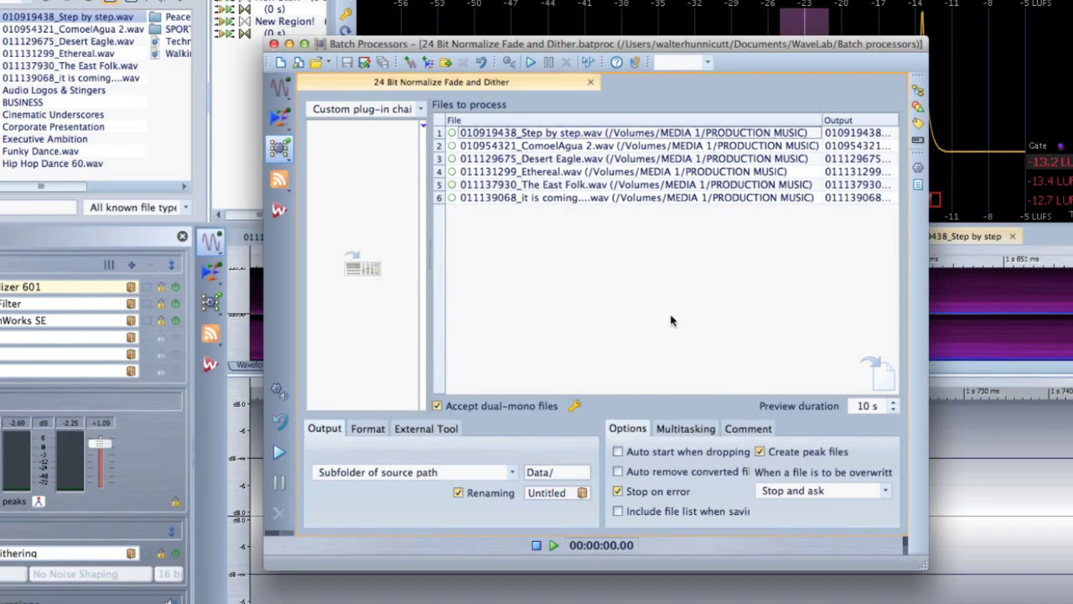
pyautogui.click(586, 61)
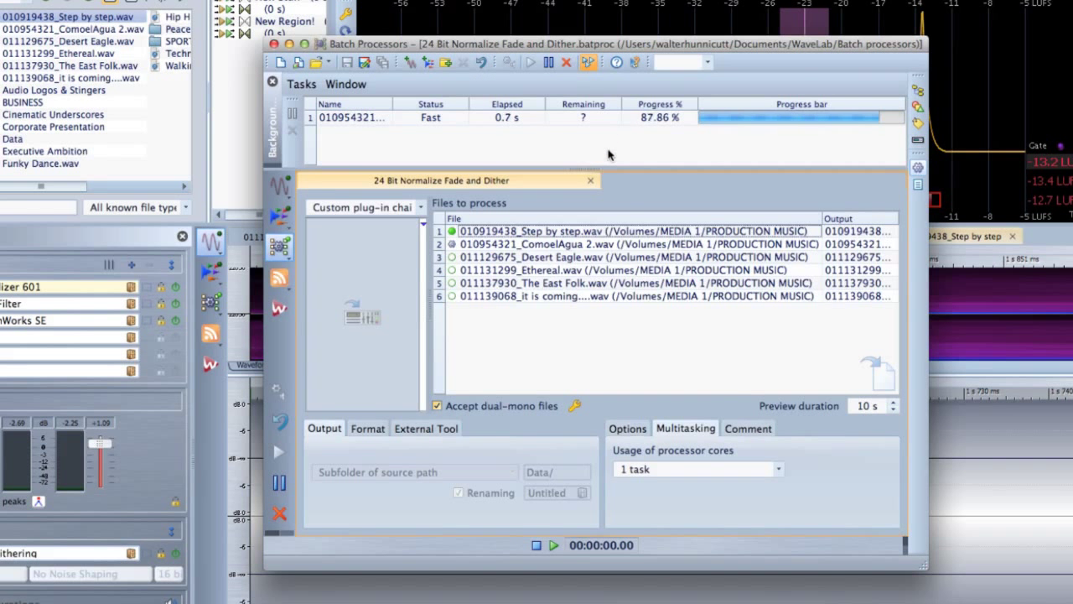